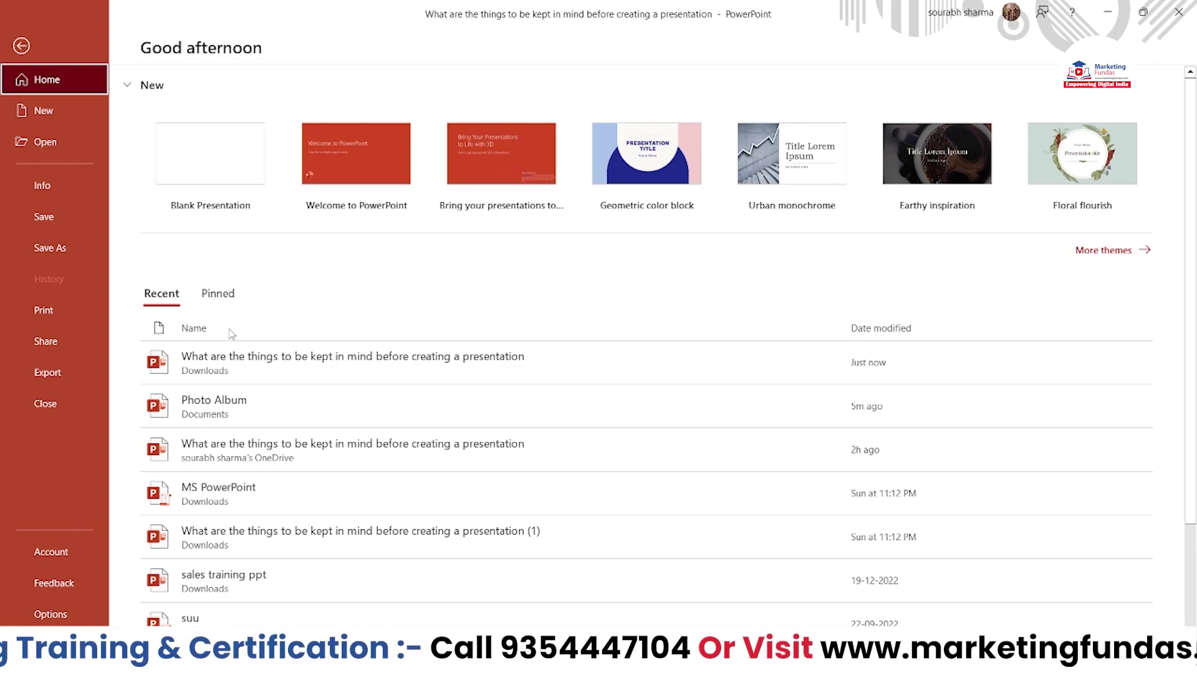
Open the recent presentation 'What are the things to be kept in mind before creating a presentation' from Downloads
left_click(261, 367)
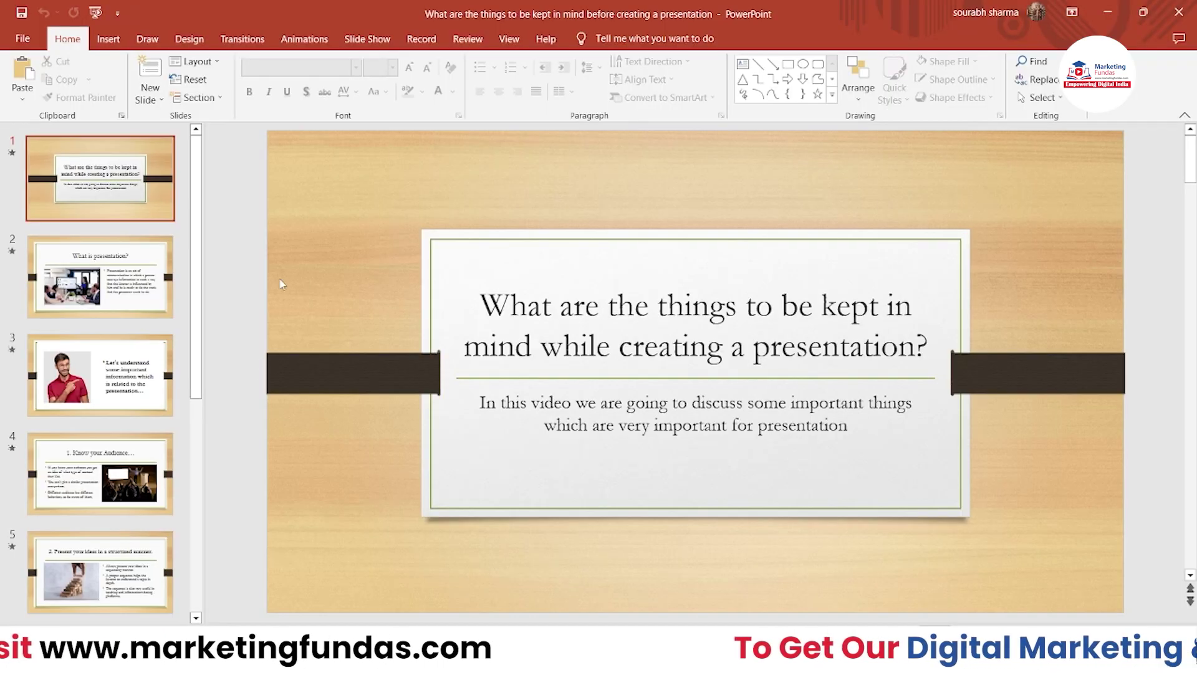
Reveal the speaker notes pane below the slide and click into slide 1's notes
left_click_drag(197, 167, 264, 265)
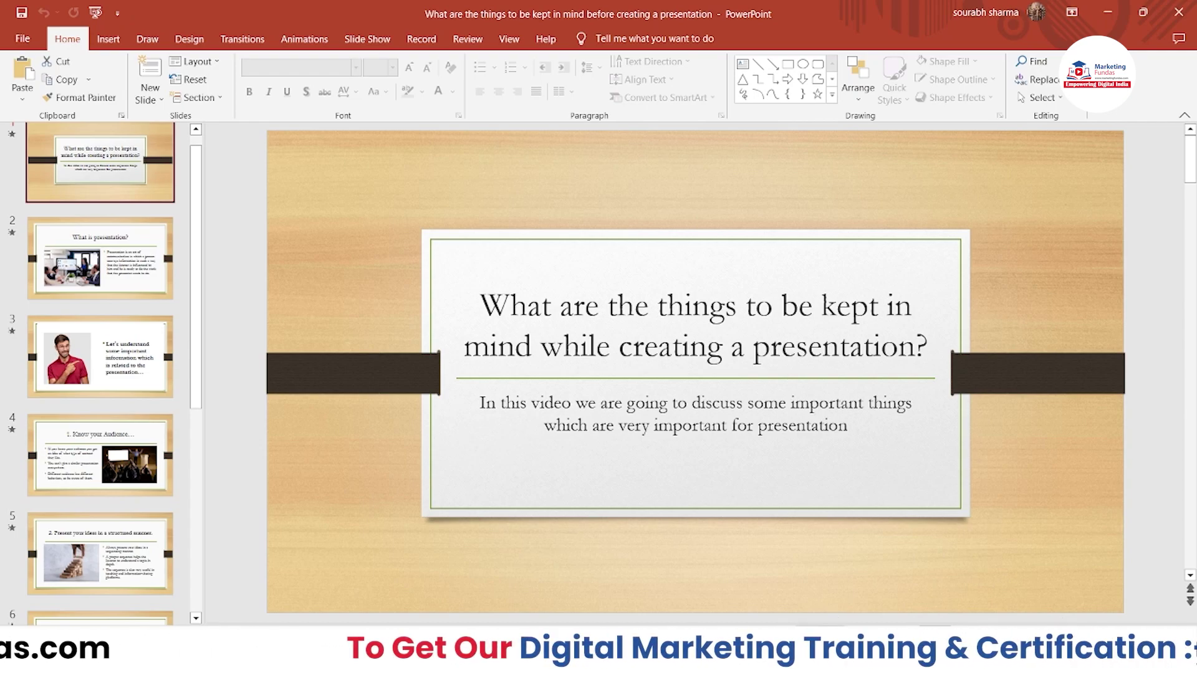
left_click_drag(281, 624, 282, 599)
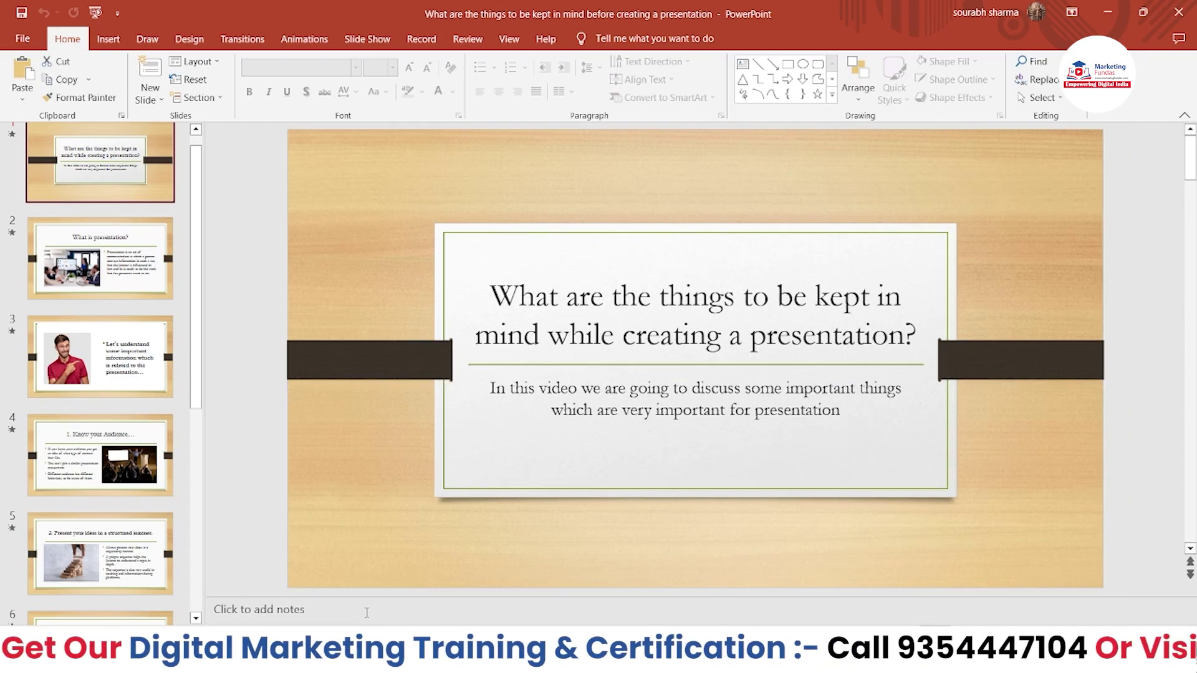
left_click(306, 612)
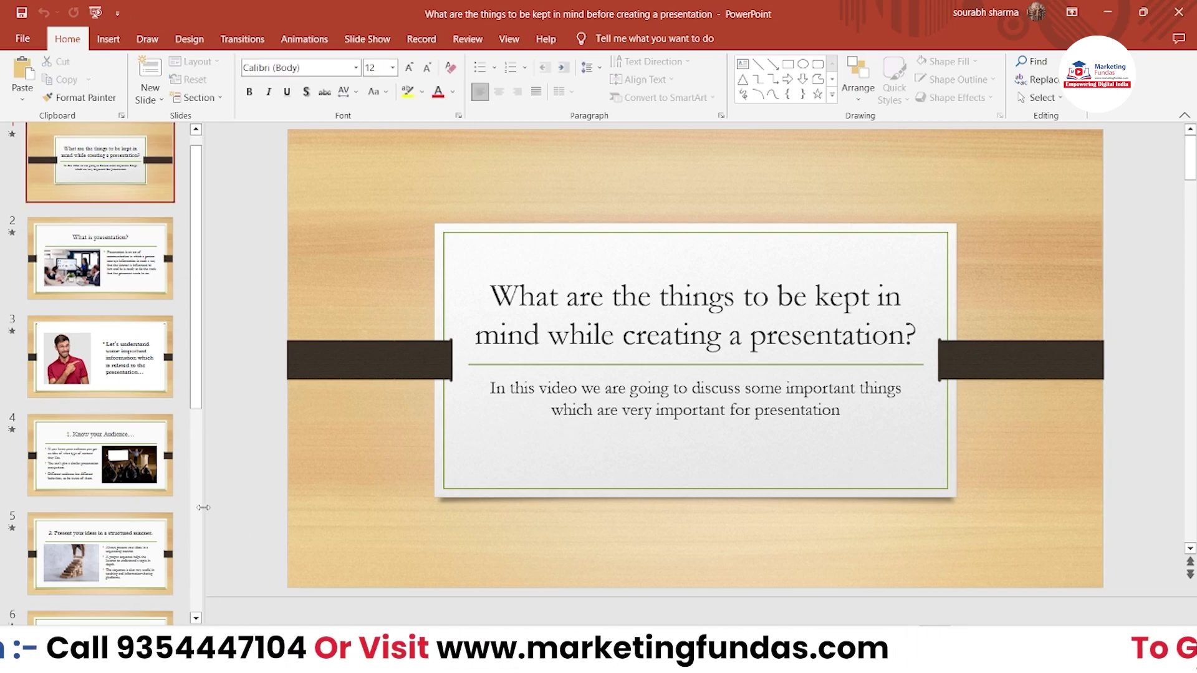
Browse slides 2 through the THANK YOU slide 9, then return to the title slide's notes
left_click(106, 288)
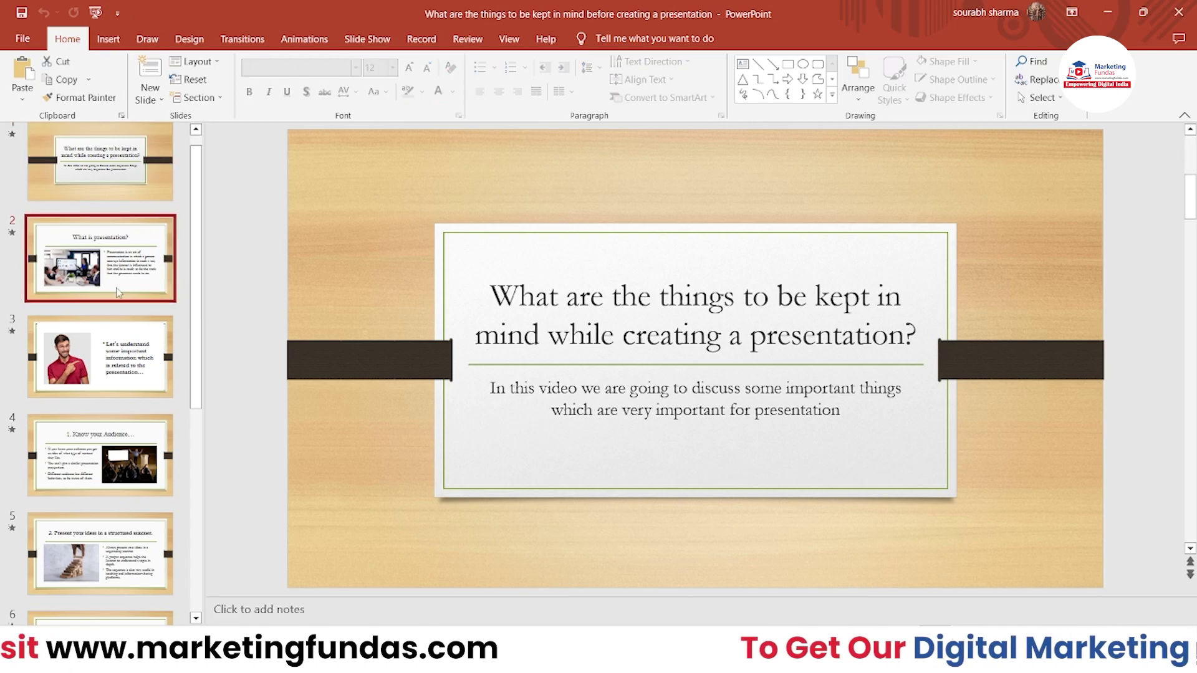
left_click(117, 371)
left_click(128, 452)
left_click(116, 552)
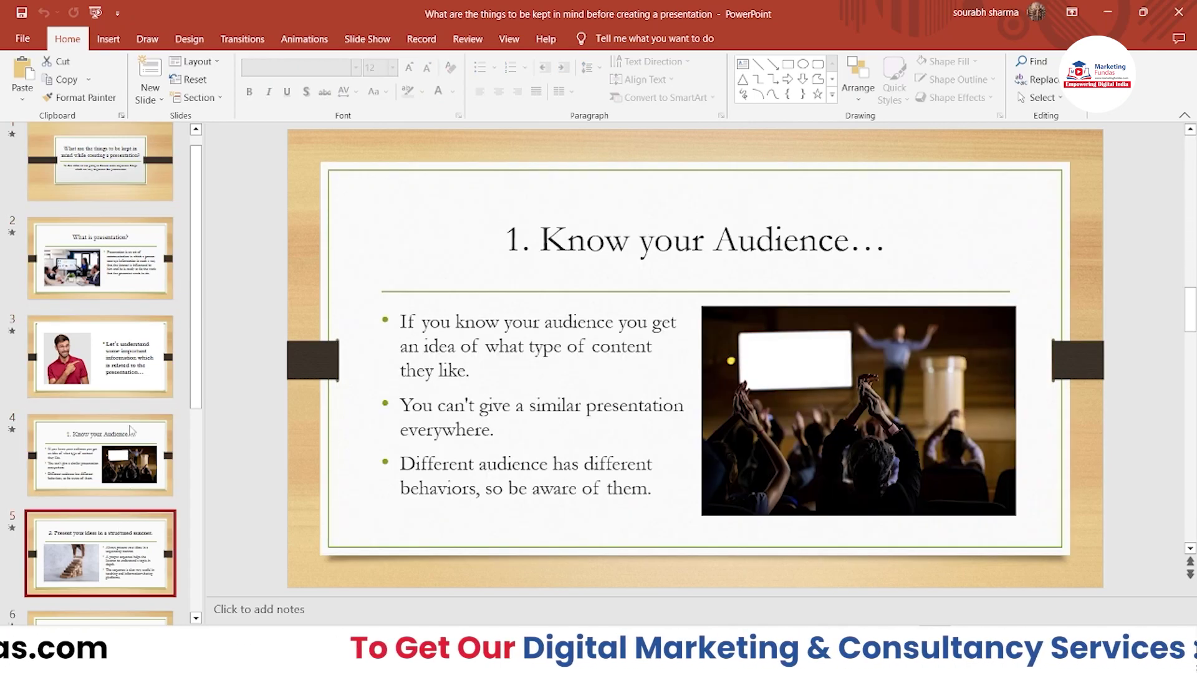
scroll(118, 529, "down", 3)
left_click(117, 493)
scroll(117, 517, "down", 3)
left_click(111, 508)
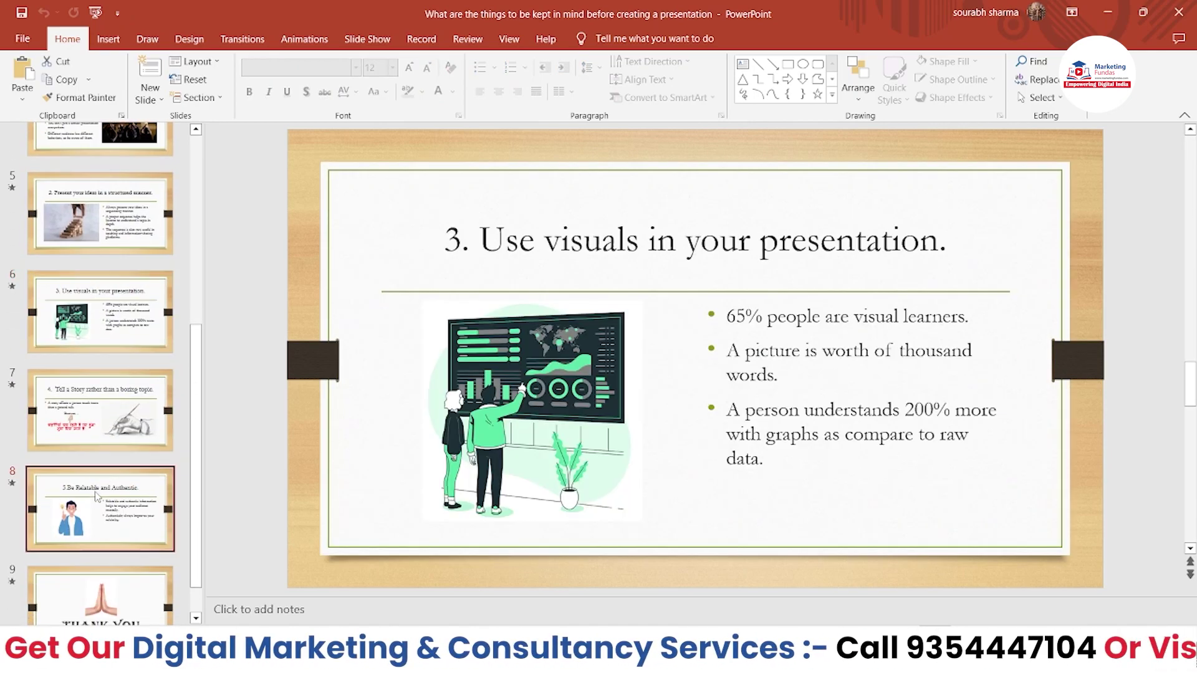
scroll(106, 530, "down", 1)
left_click(101, 550)
scroll(101, 550, "up", 5)
left_click(100, 178)
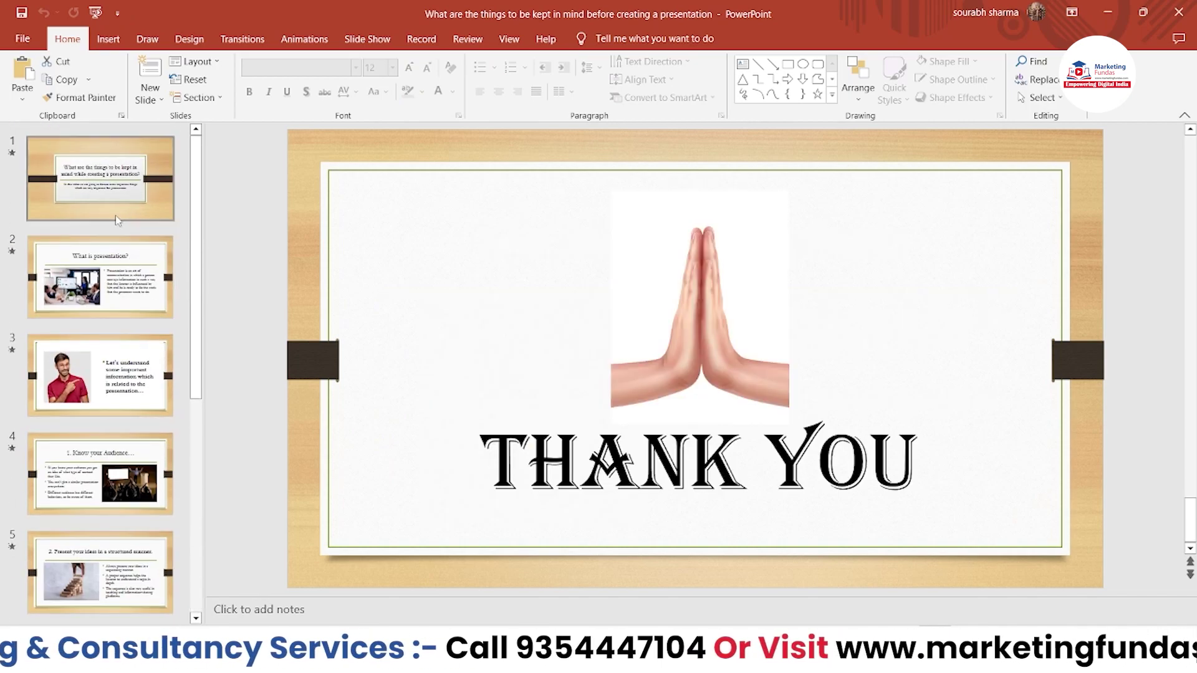
left_click(303, 602)
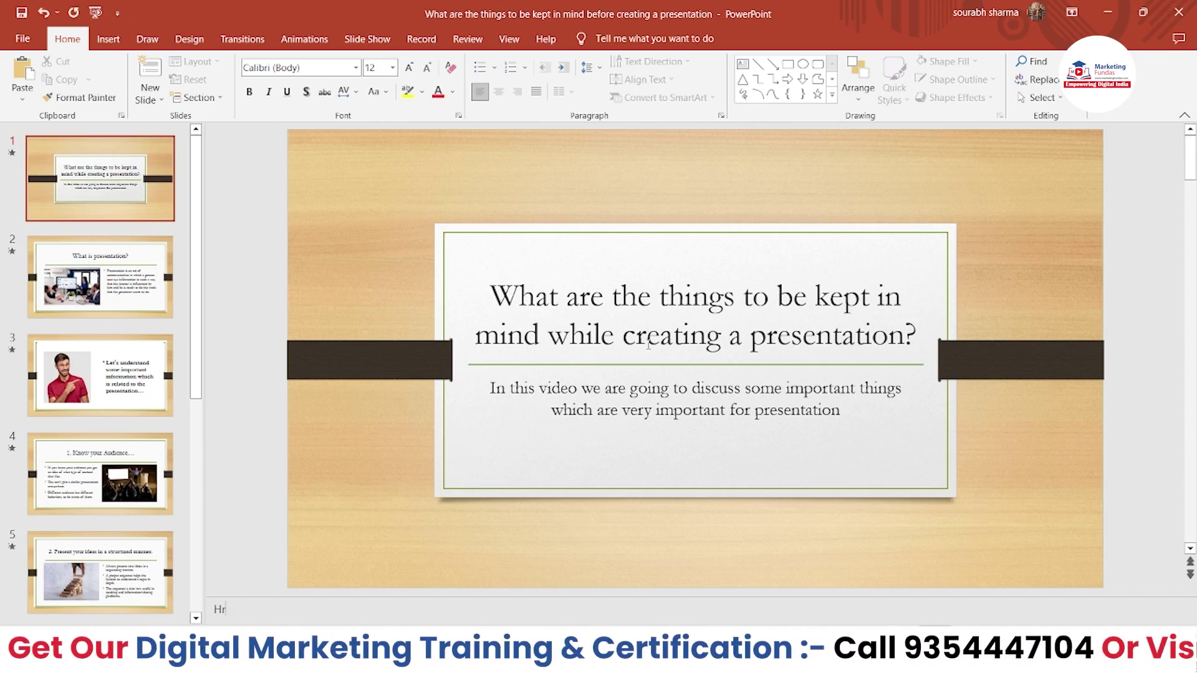
Replace the stray letter with the note 'Greet the audience and tell them about the presentation'
key("BackSpace")
type("Gree")
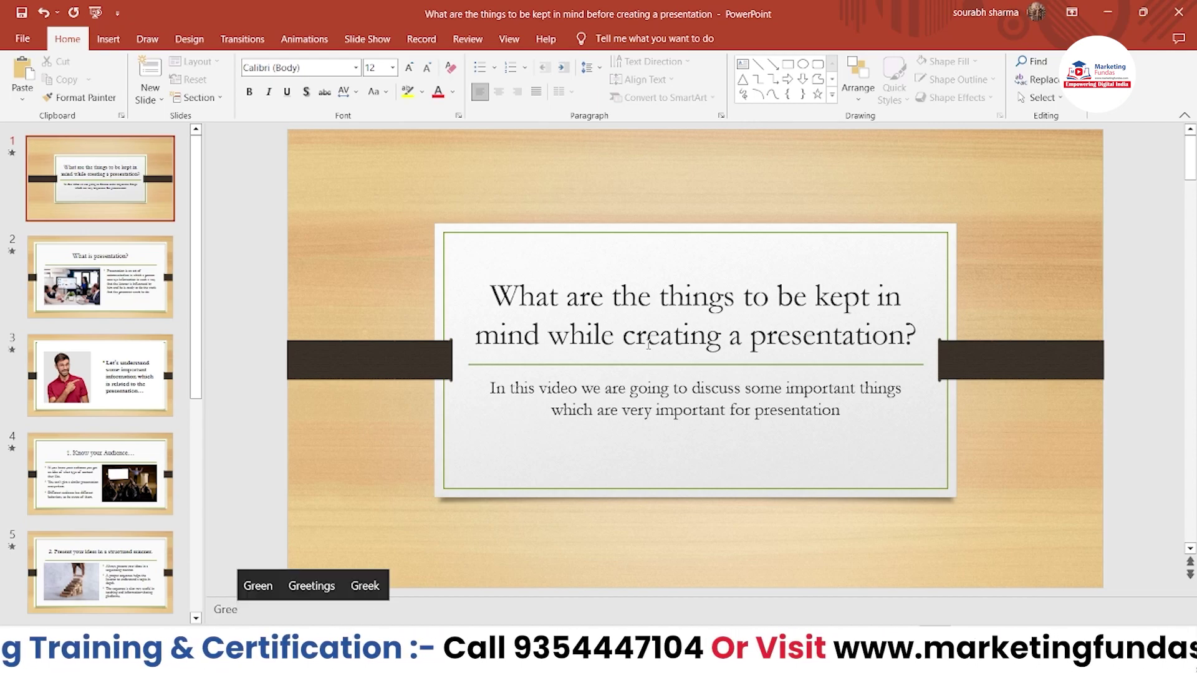
type("t the audience and")
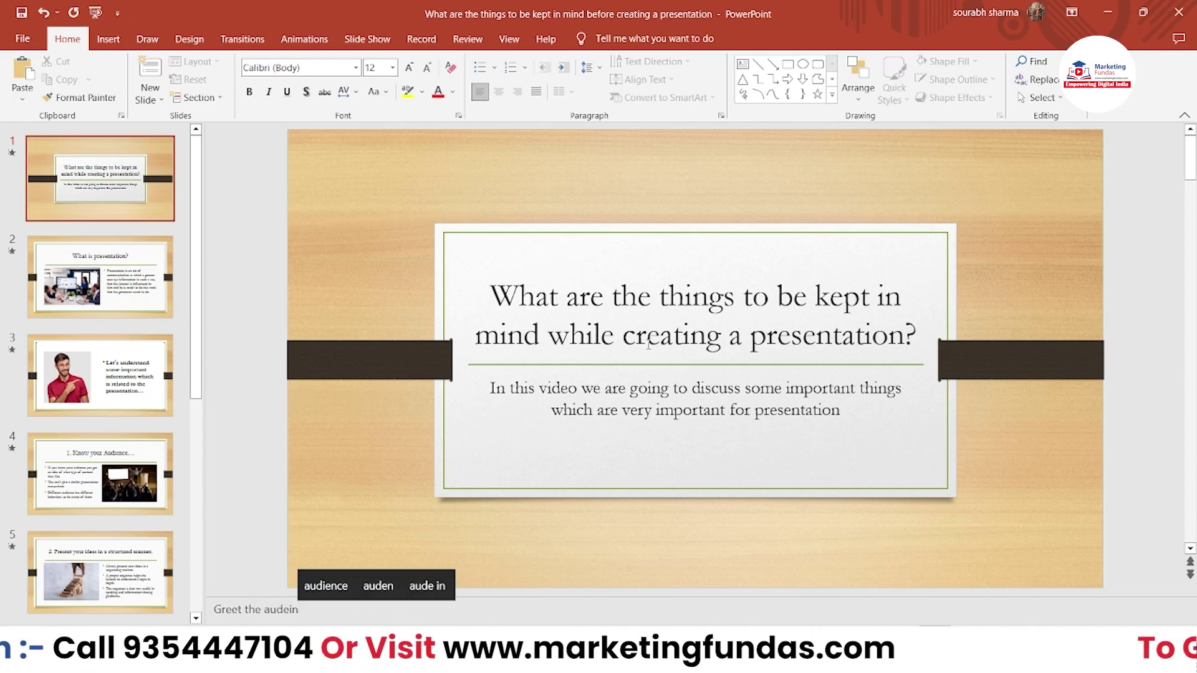
type(" tell ")
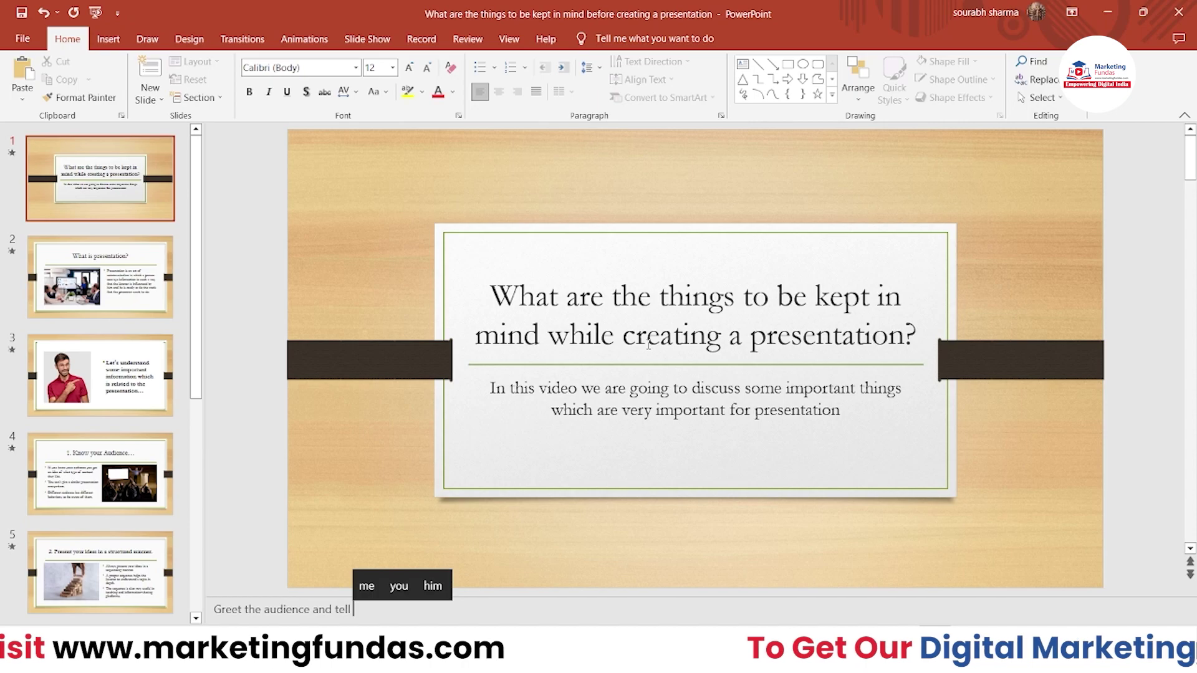
type("them about the pre")
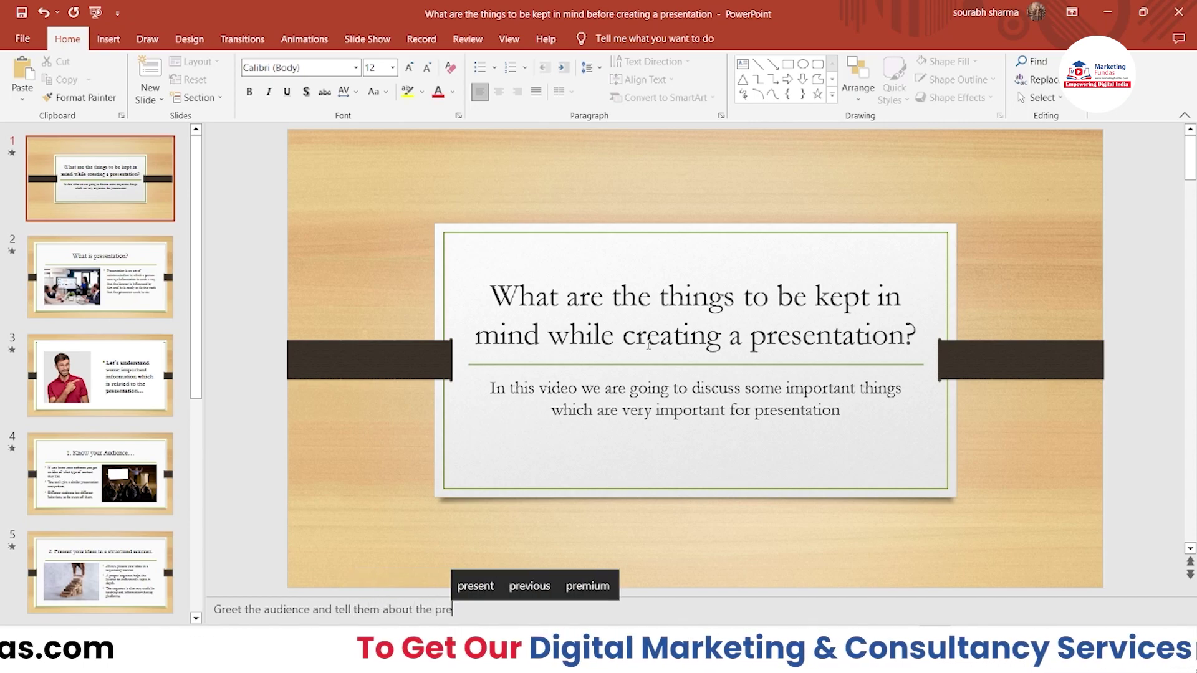
type("santation")
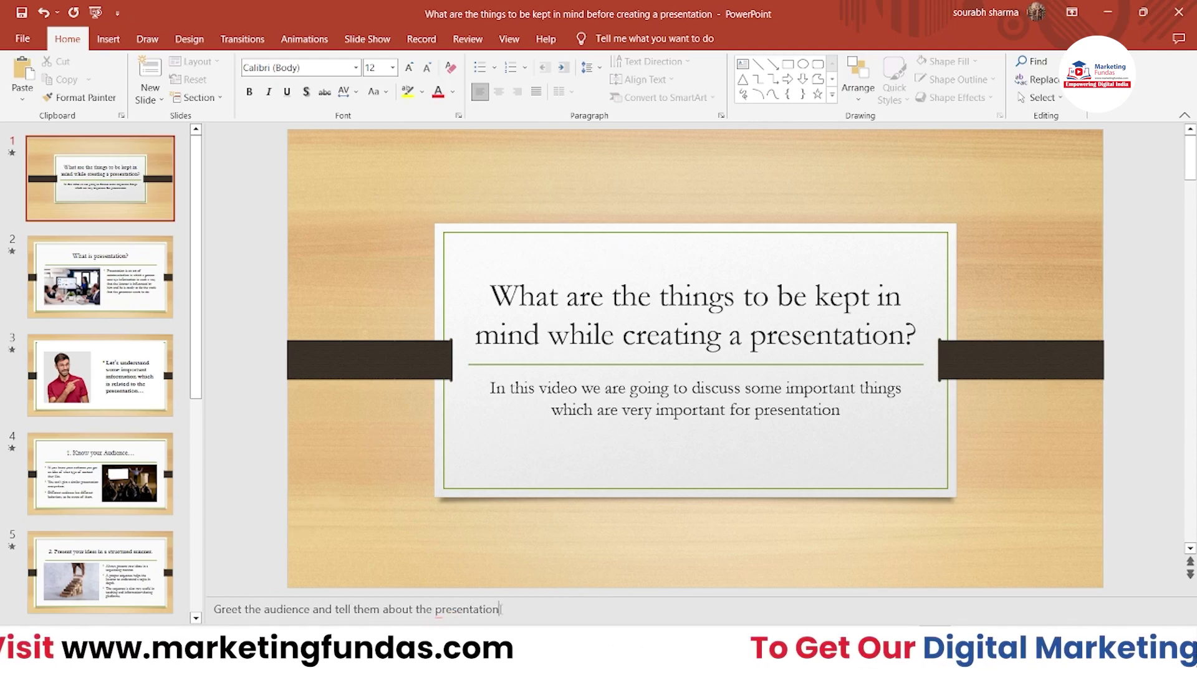
key("ctrl+shift+Left")
key("ctrl+shift+Left")
key("ctrl+shift+Left")
key("ctrl+shift+Left")
key("ctrl+shift+Left")
key("ctrl+shift+Left")
left_click(546, 615)
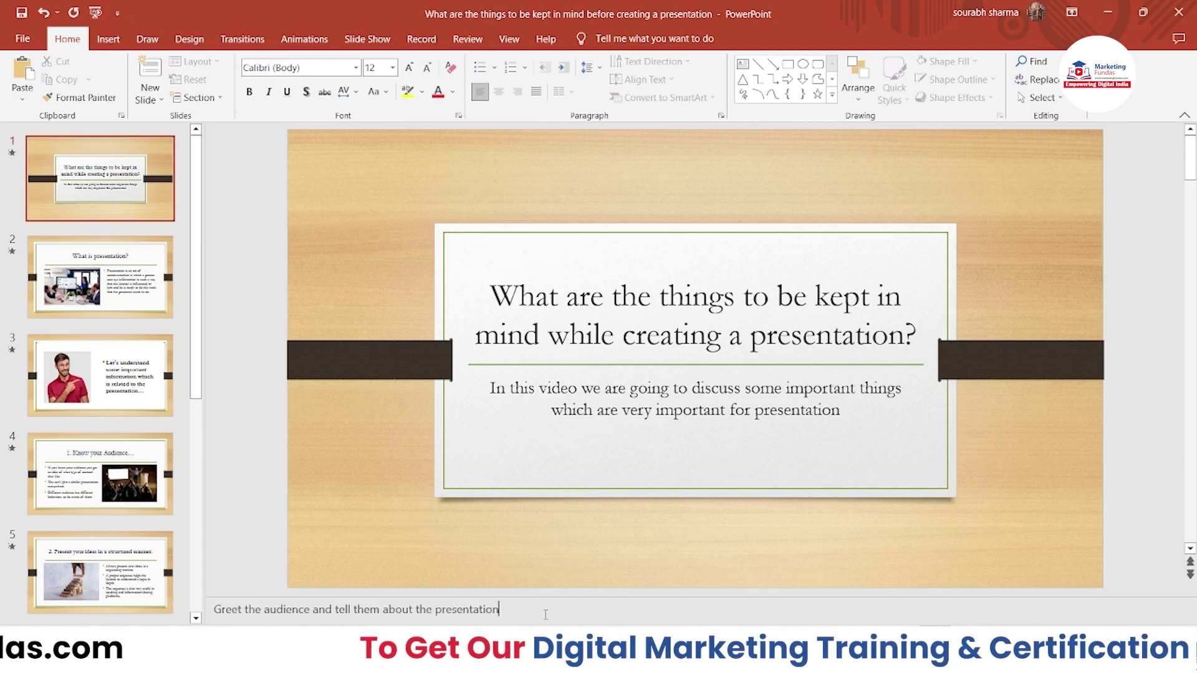
key("ctrl+shift+Left")
key("ctrl+shift+Left")
key("ctrl+shift+Left")
key("ctrl+shift+Left")
key("ctrl+shift+Left")
key("ctrl+shift+Left")
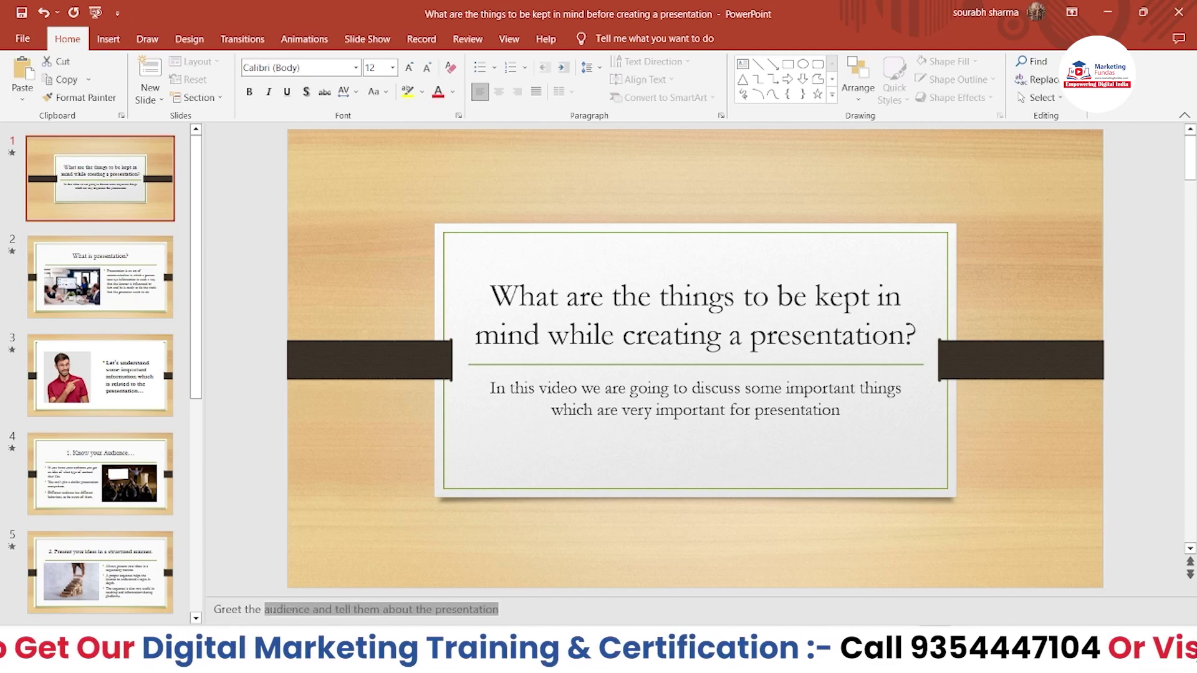
left_click(553, 610)
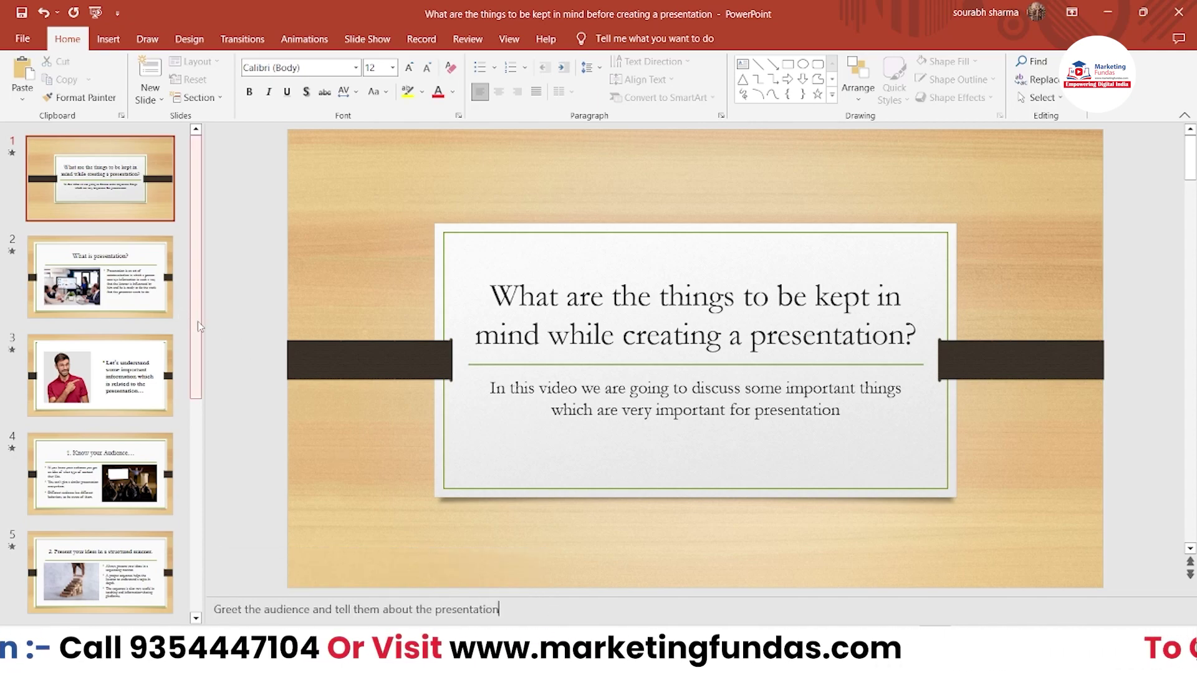
left_click(161, 280)
left_click(135, 369)
left_click(150, 461)
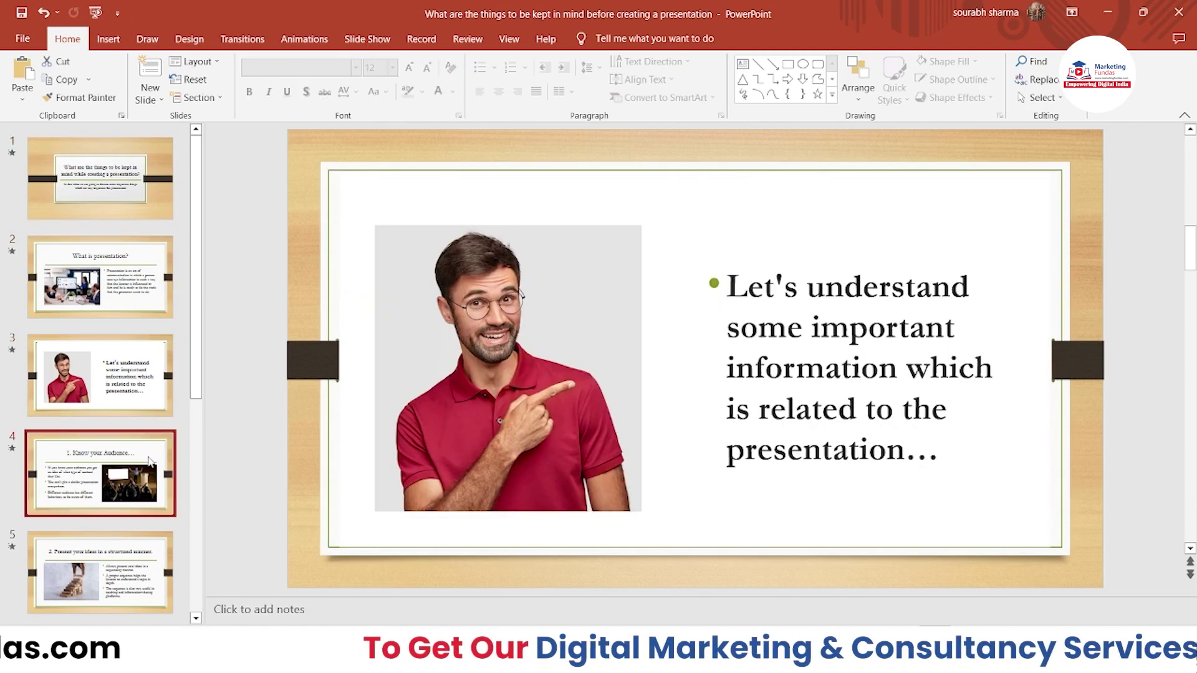
left_click(159, 187)
left_click(160, 281)
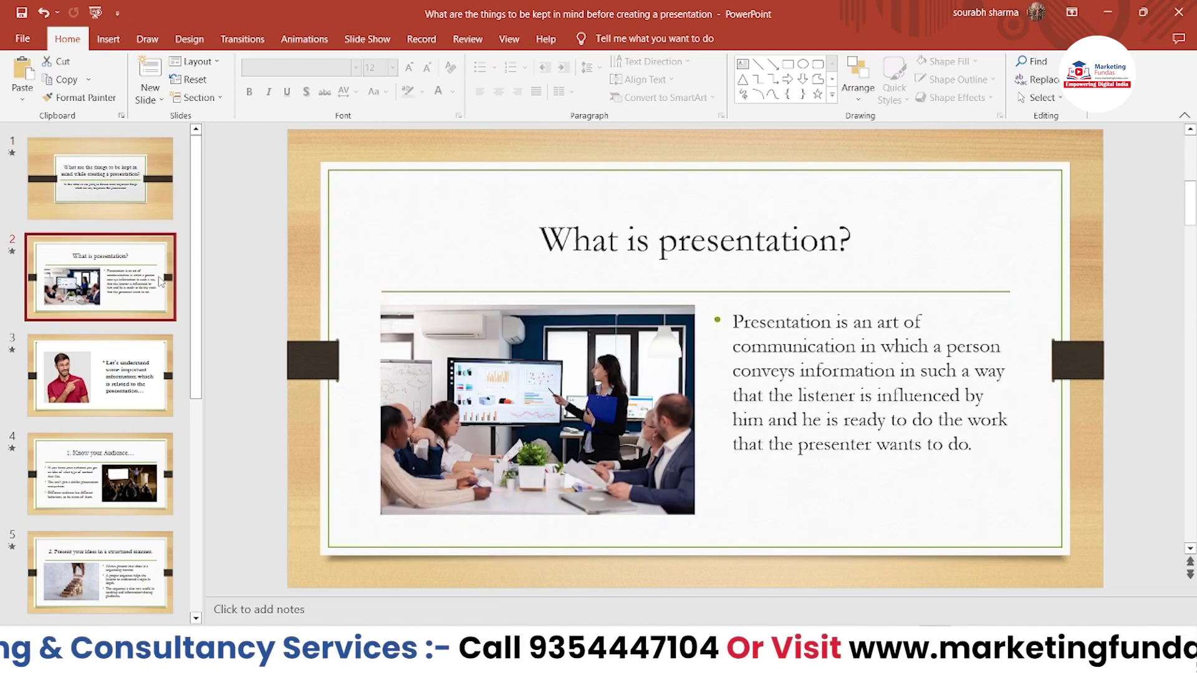
left_click(156, 350)
left_click(122, 271)
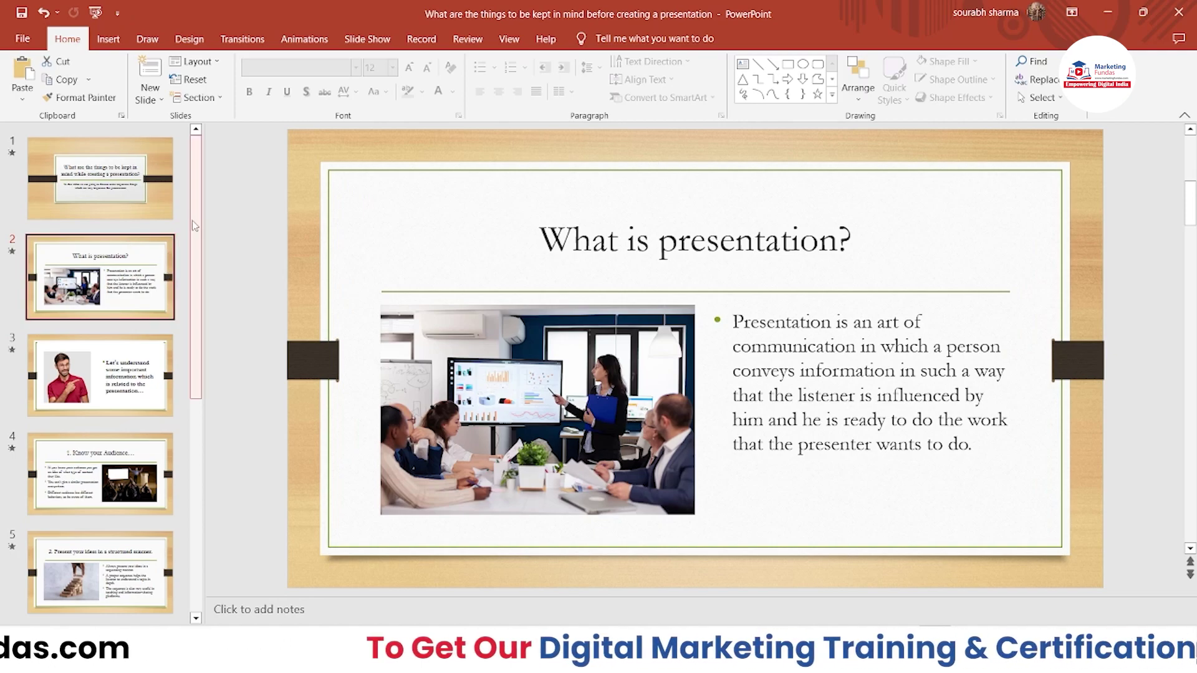
scroll(197, 225, "down", 1)
scroll(198, 209, "up", 1)
left_click(112, 187)
left_click(121, 284)
left_click(132, 390)
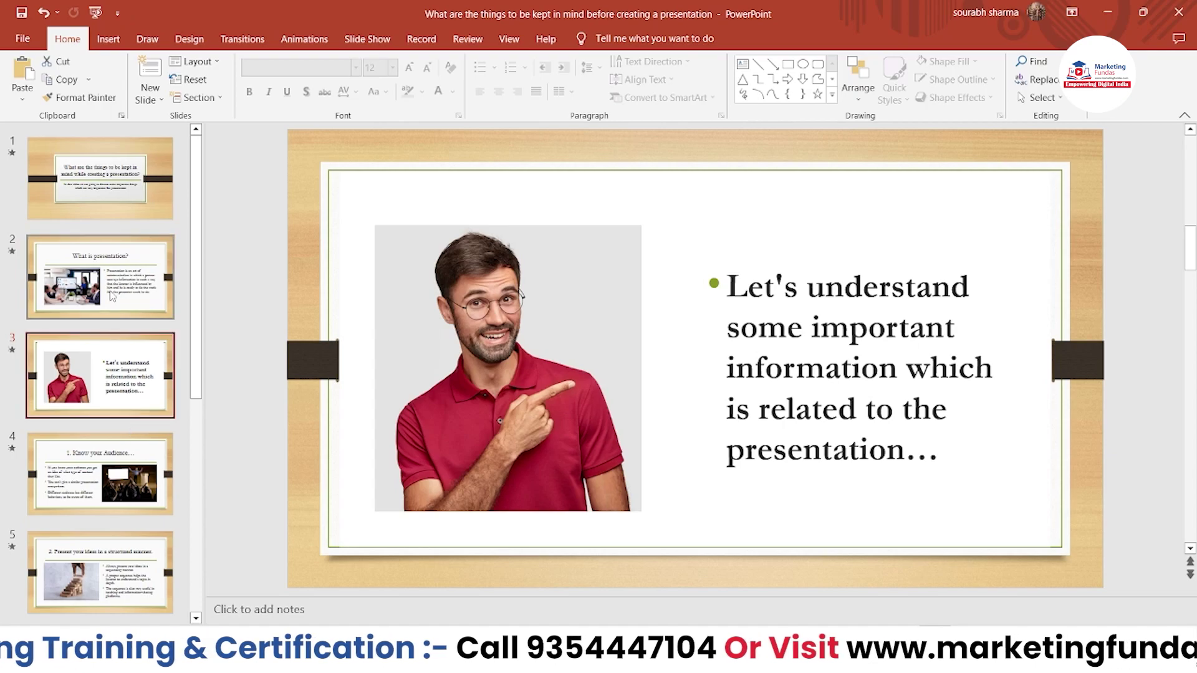
left_click(112, 212)
left_click_drag(214, 610, 508, 612)
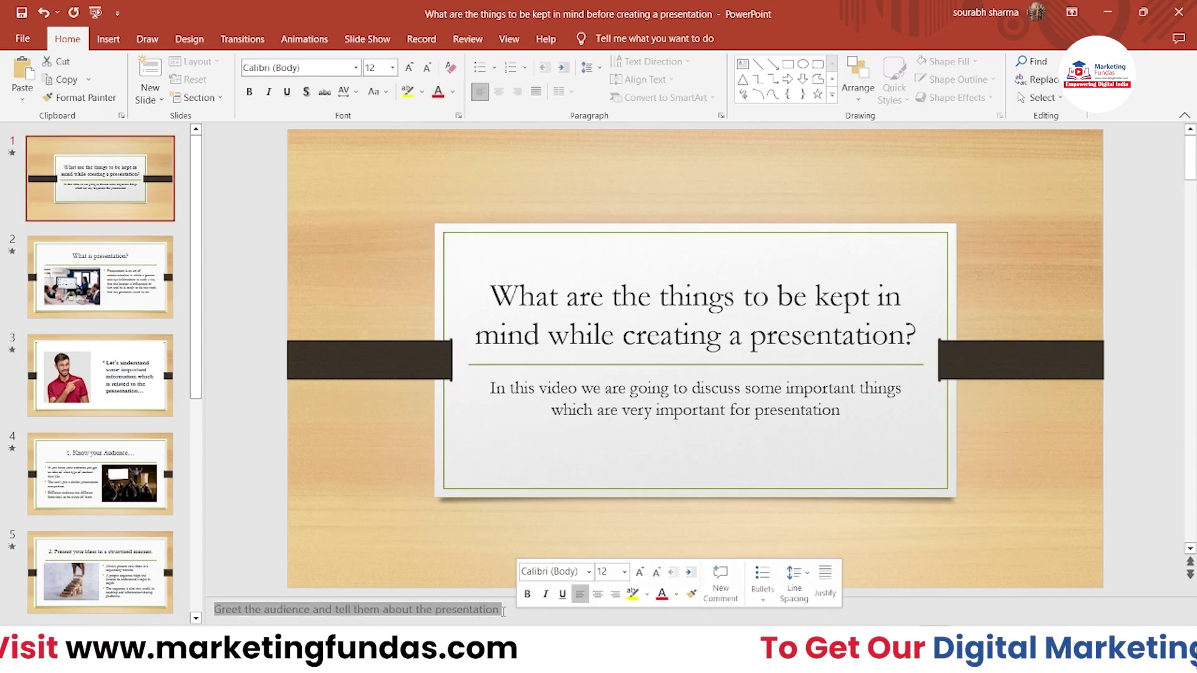
left_click(503, 611)
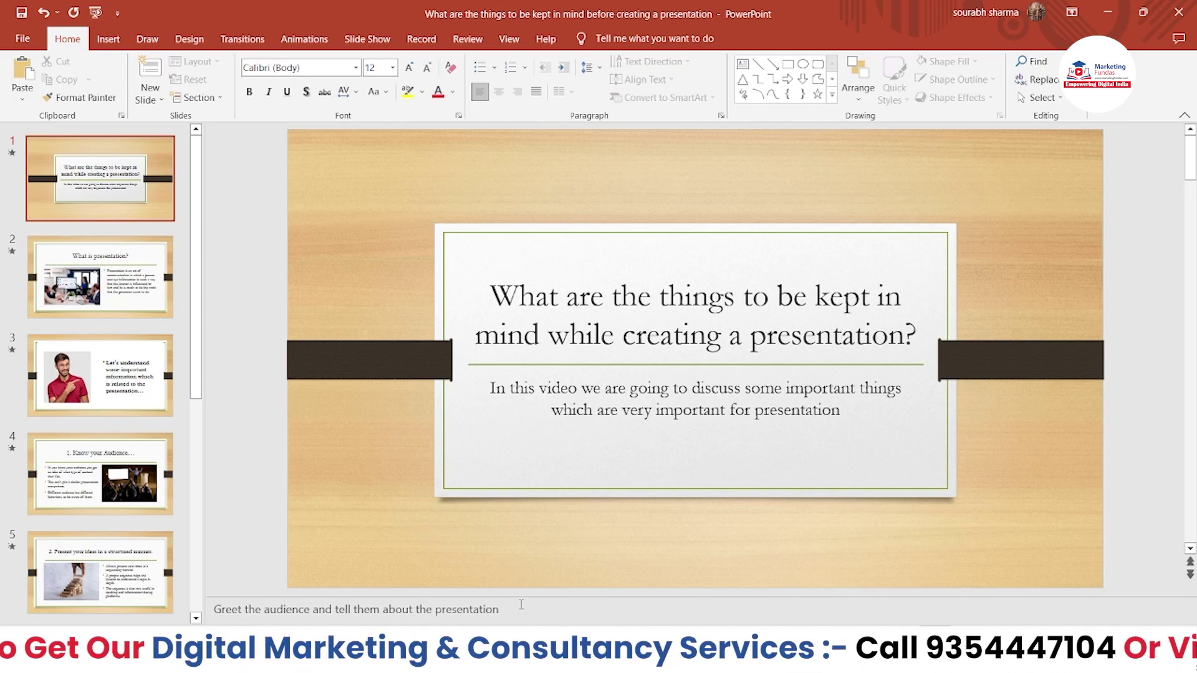
Enlarge the notes area and add the line 'The Get Started' to slide 1's notes
left_click_drag(539, 597, 545, 360)
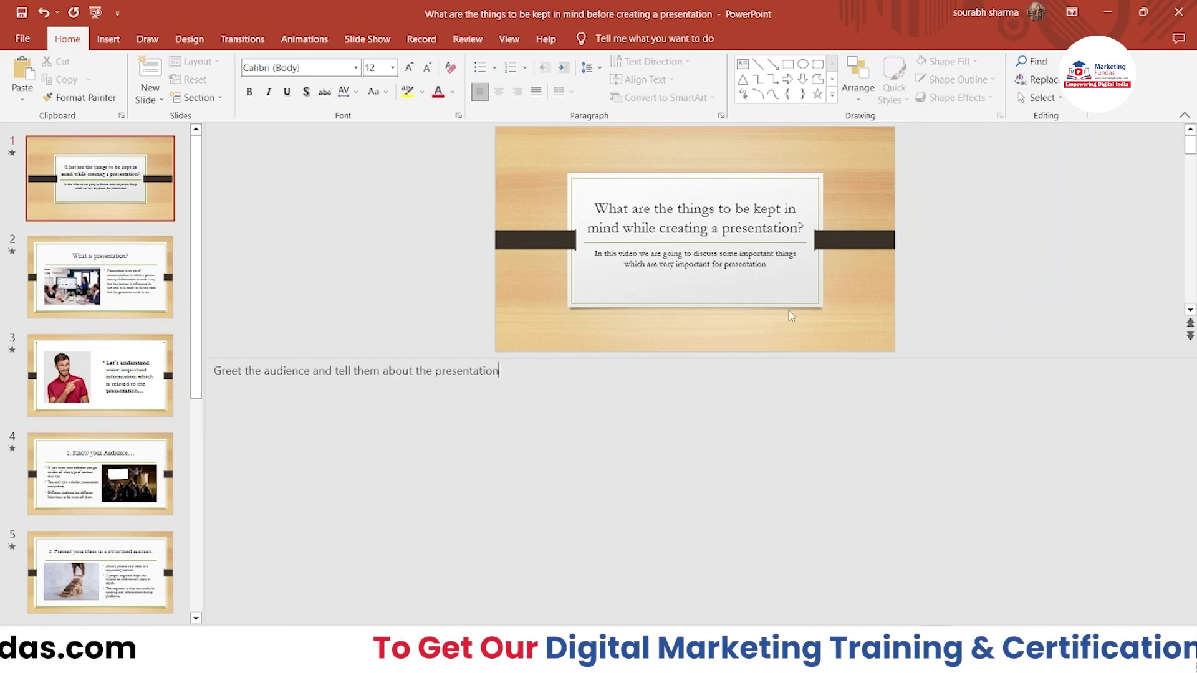
left_click_drag(716, 359, 714, 367)
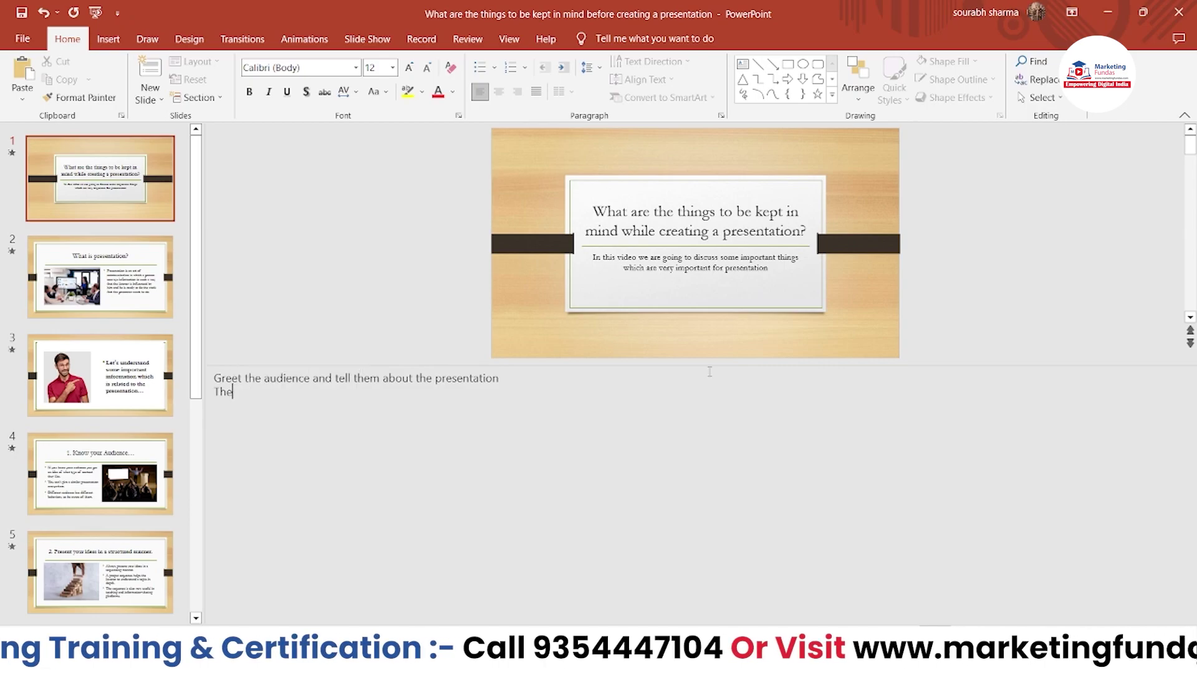
type("The Get Started")
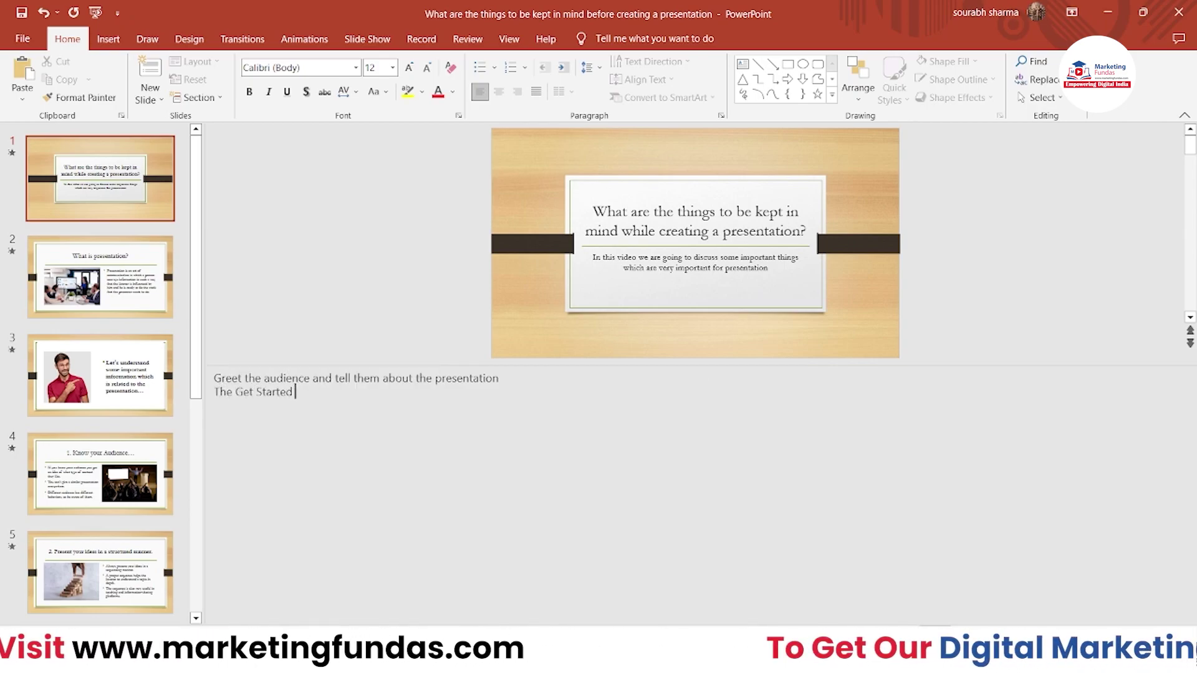
Step through the slide thumbnails from slide 2 down to slide 6
left_click(75, 306)
left_click(74, 405)
left_click(74, 506)
left_click(77, 543)
left_click(85, 562)
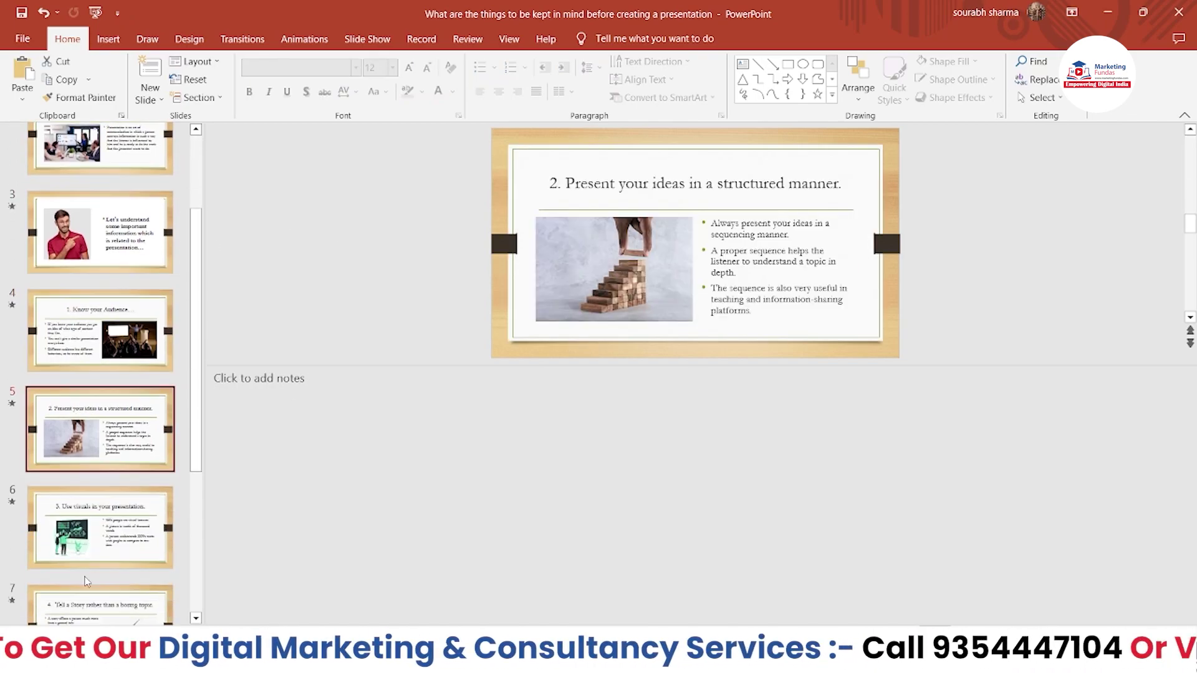
Undo the stray edits and type the note 'Things to presented in front of the audience'
left_click(94, 580)
key("ctrl+z")
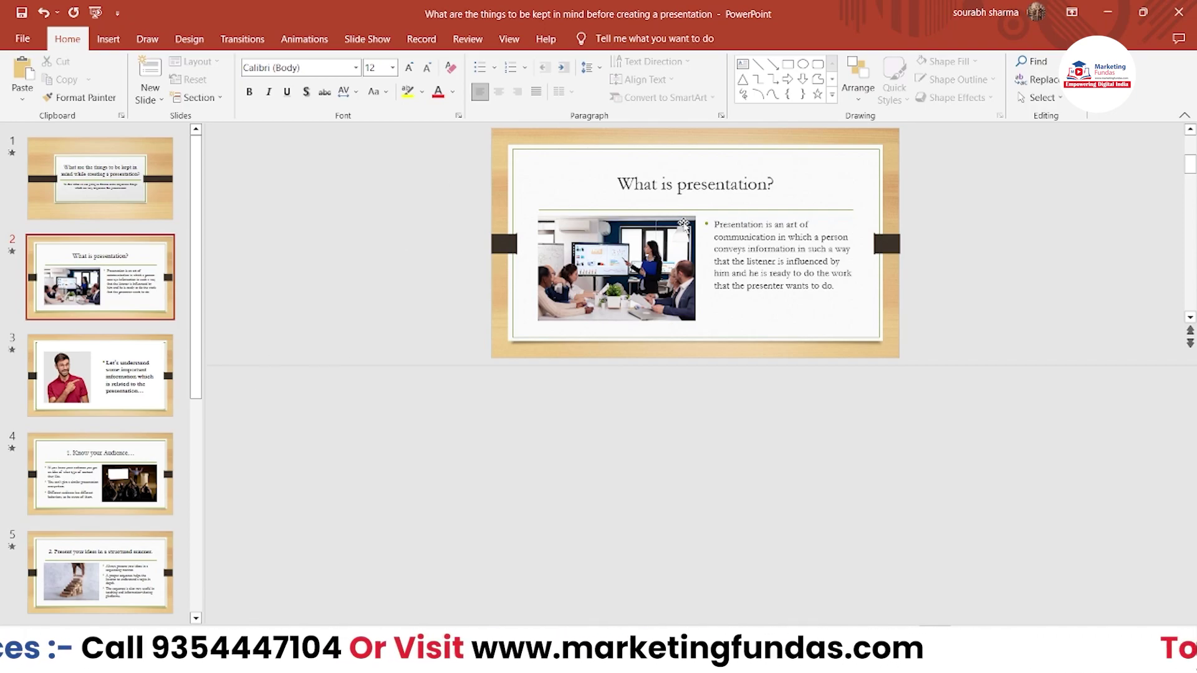
key("ctrl+z")
type("Things to presented ")
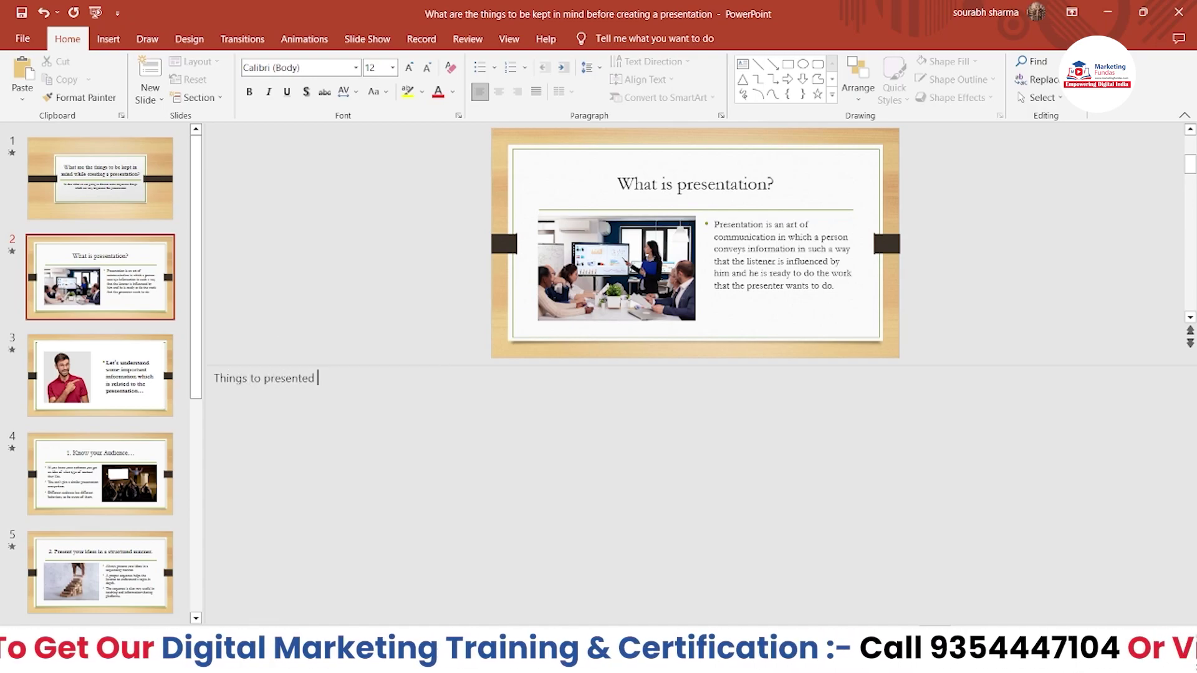
type("in fron")
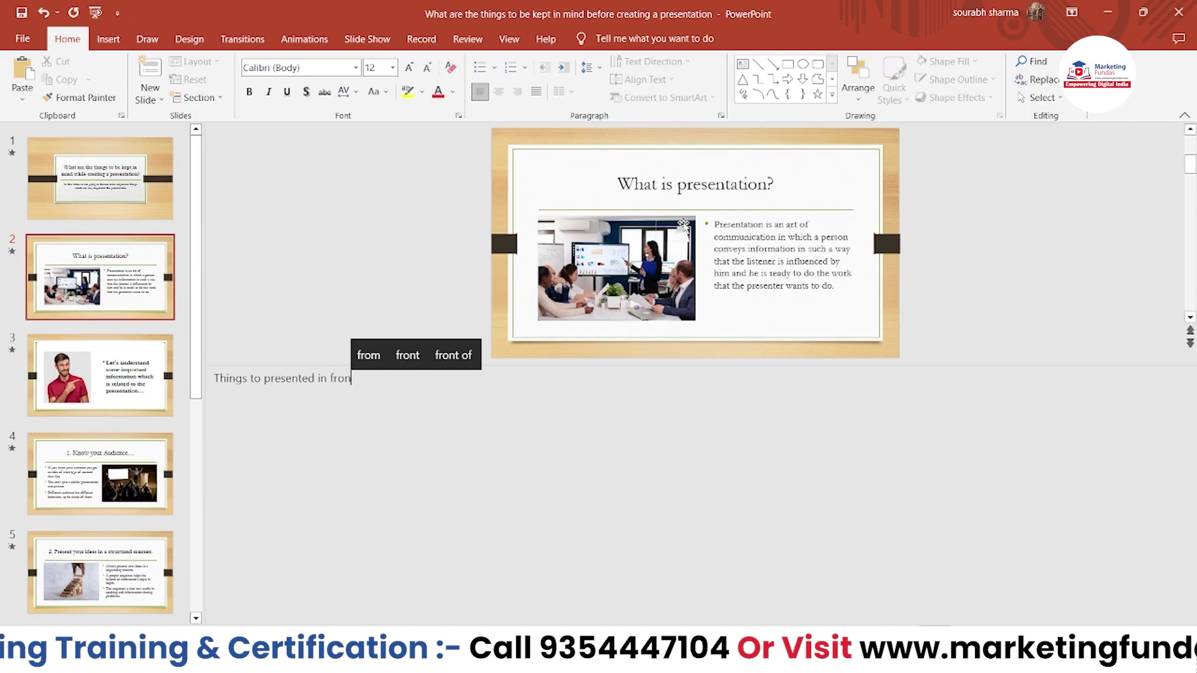
type("t of the audience")
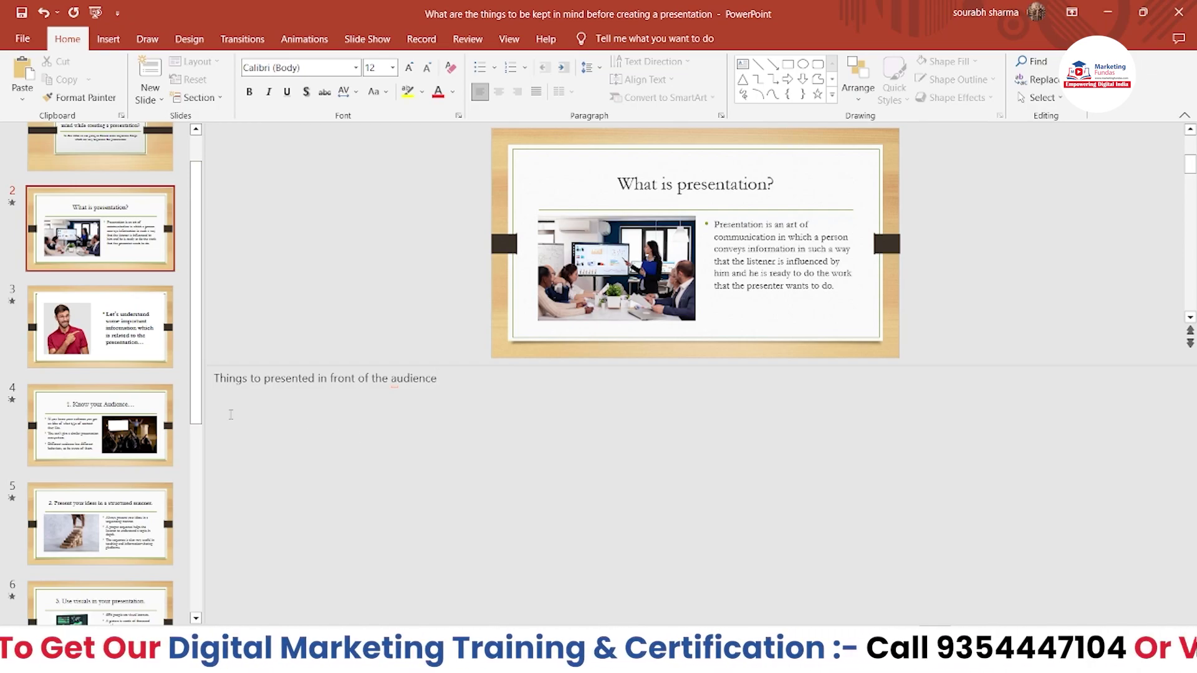
left_click(198, 396)
left_click_drag(198, 396, 197, 363)
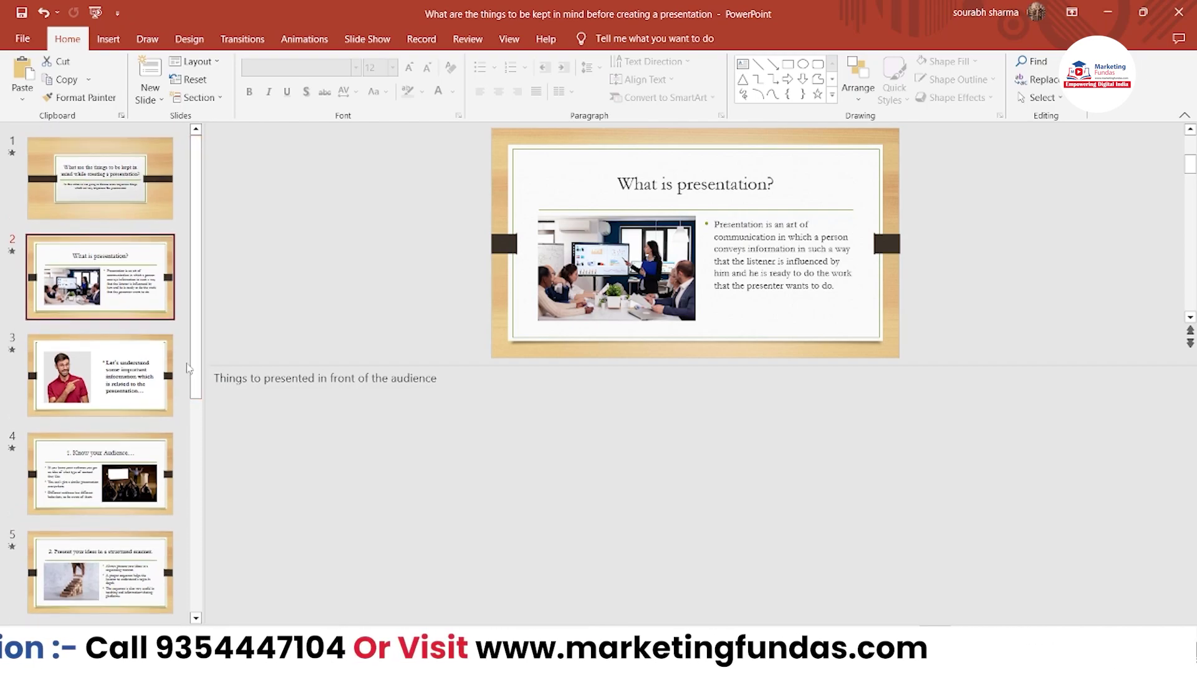
key("Delete")
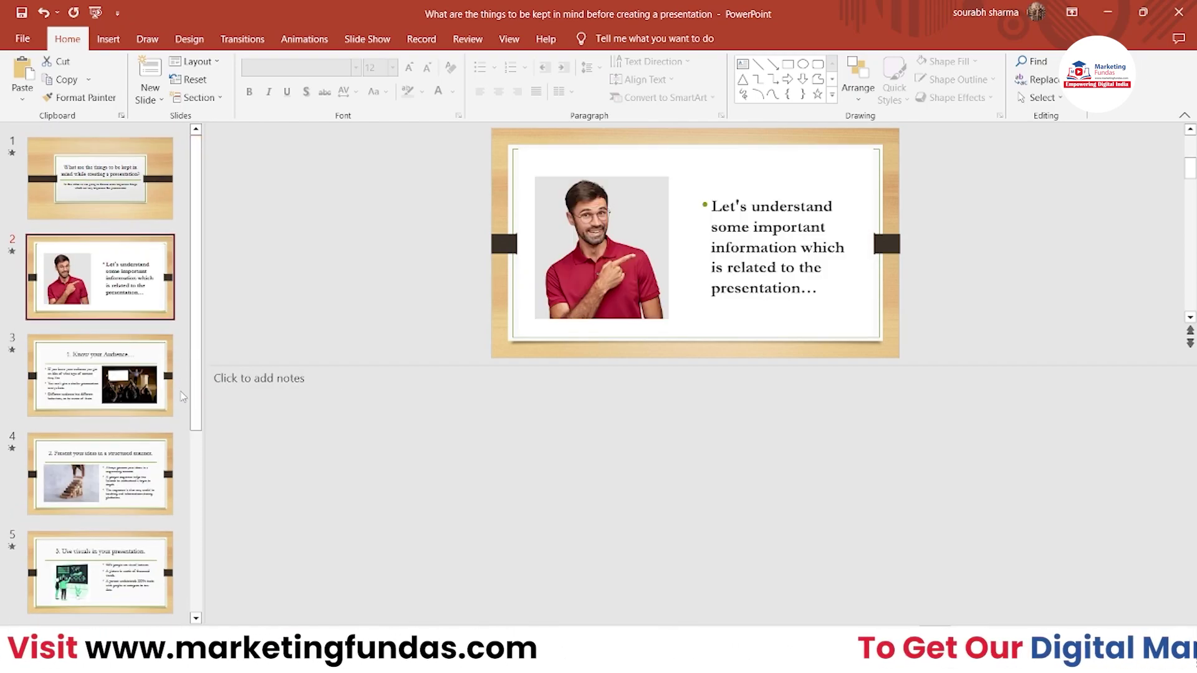
left_click(118, 393)
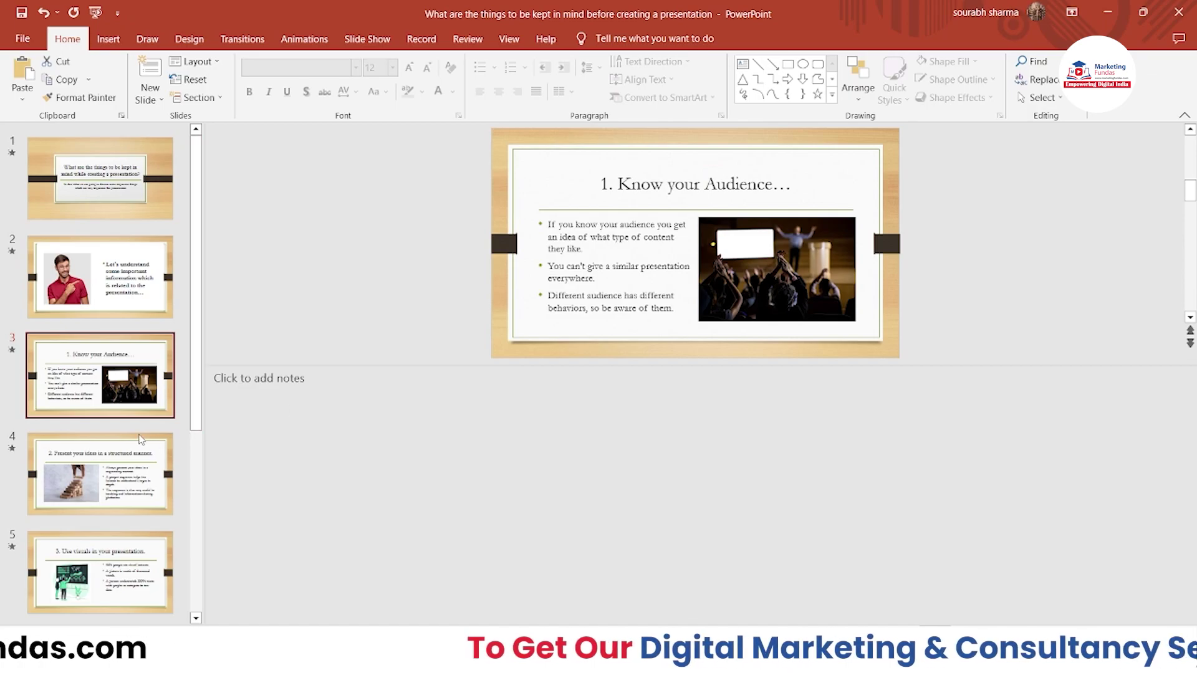
left_click(362, 450)
key("ctrl+z")
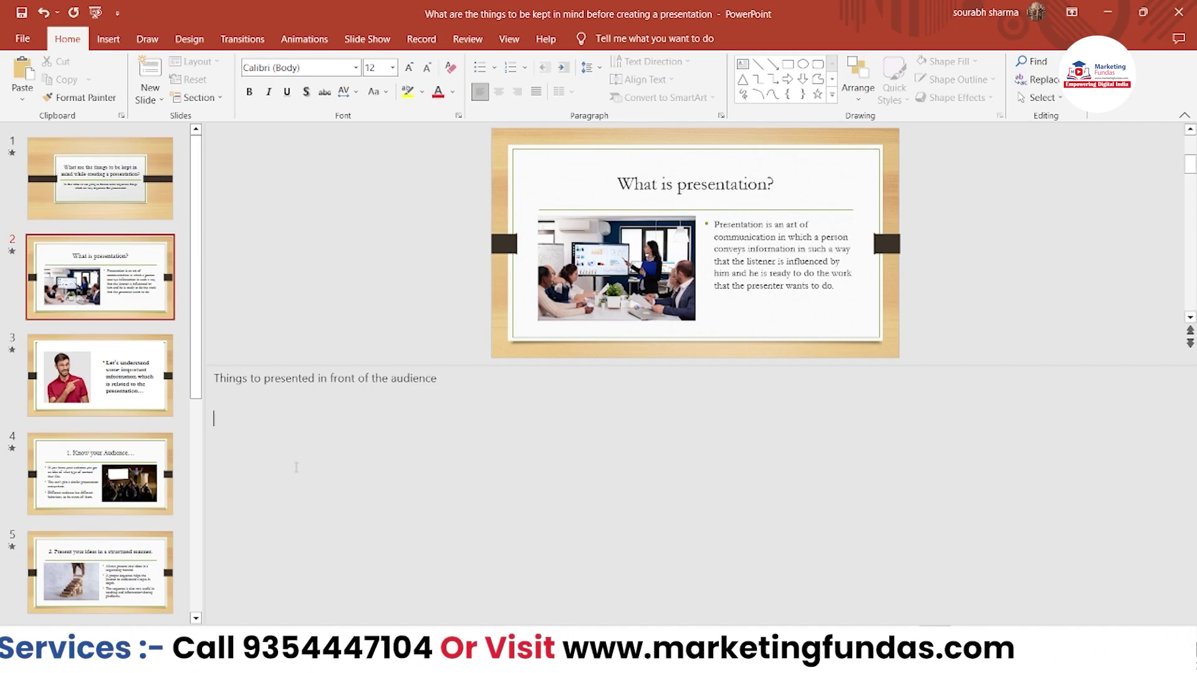
left_click_drag(197, 392, 197, 382)
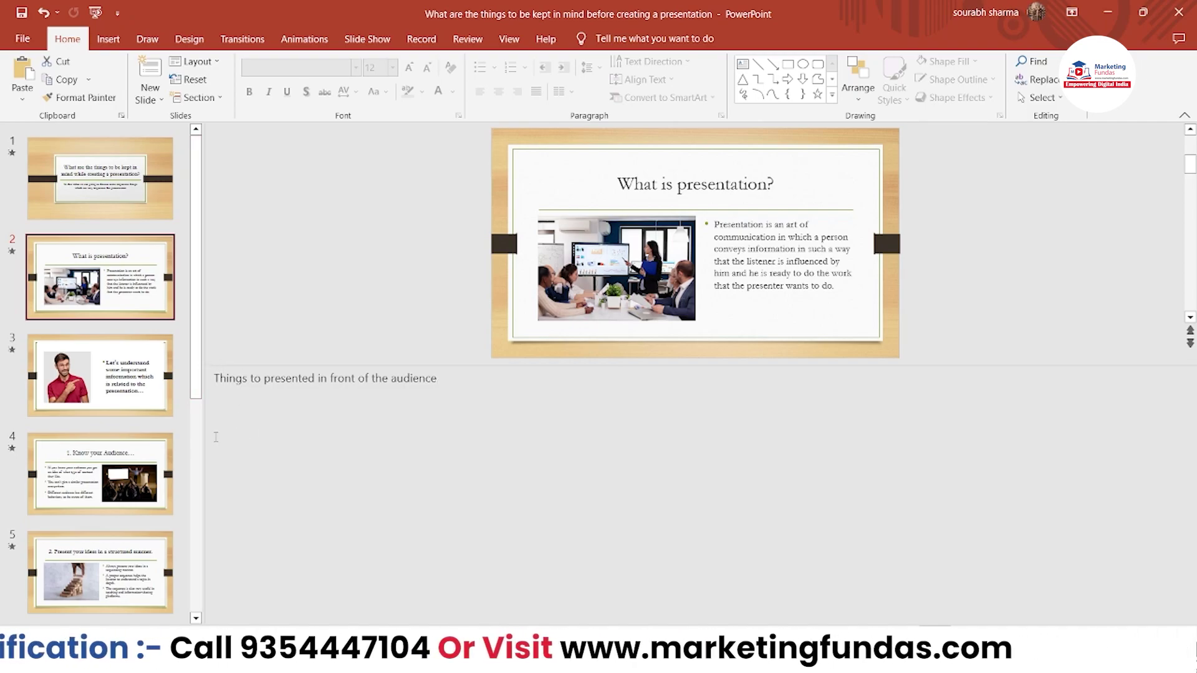
Browse from the man-pointing slide to the Use visuals slide and click into its notes
left_click(121, 402)
left_click(128, 465)
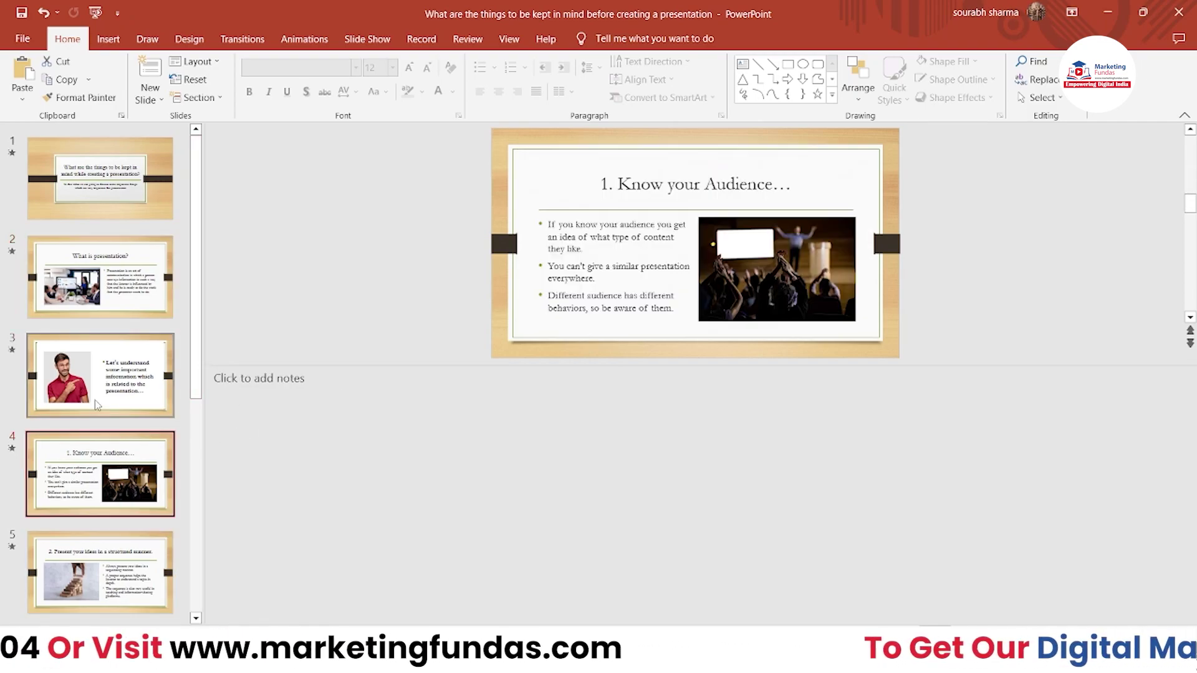
scroll(119, 374, "down", 2)
left_click(106, 517)
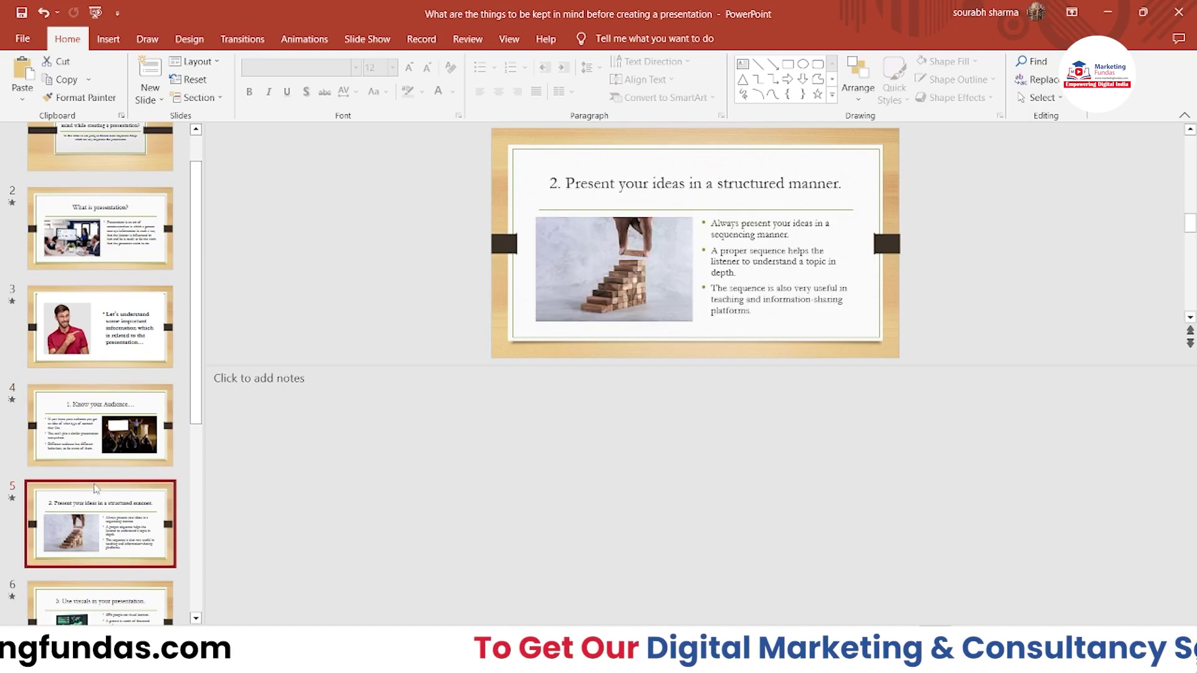
scroll(109, 437, "down", 3)
left_click(109, 464)
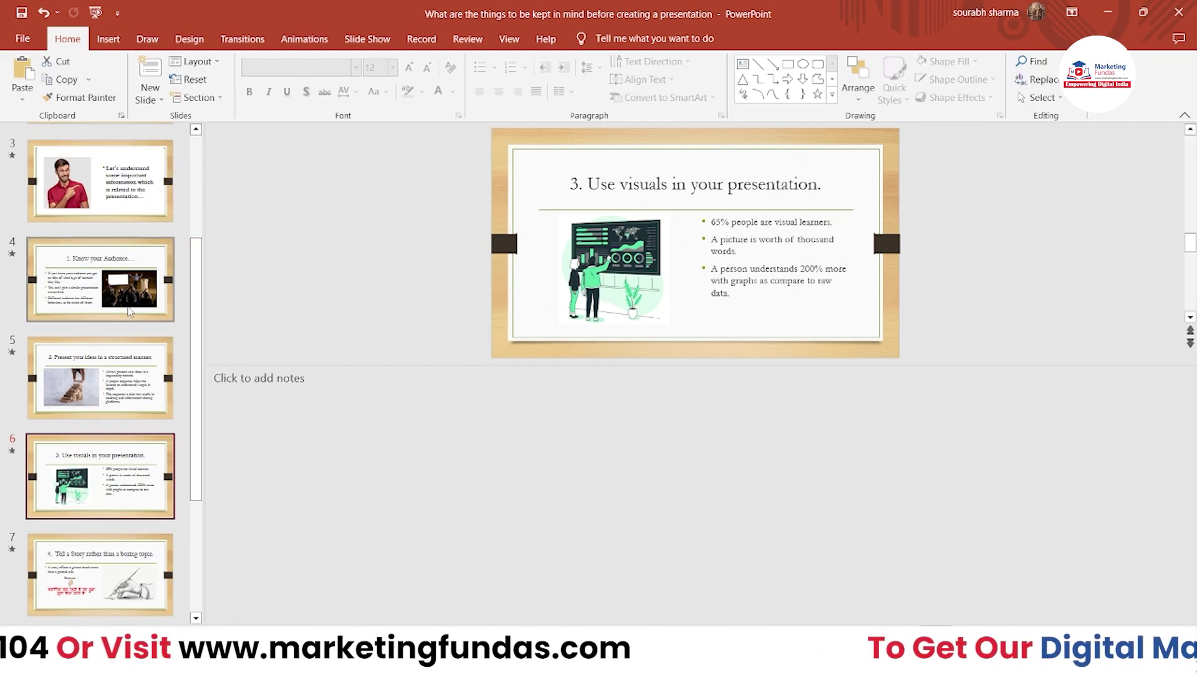
scroll(120, 215, "up", 3)
scroll(119, 216, "up", 1)
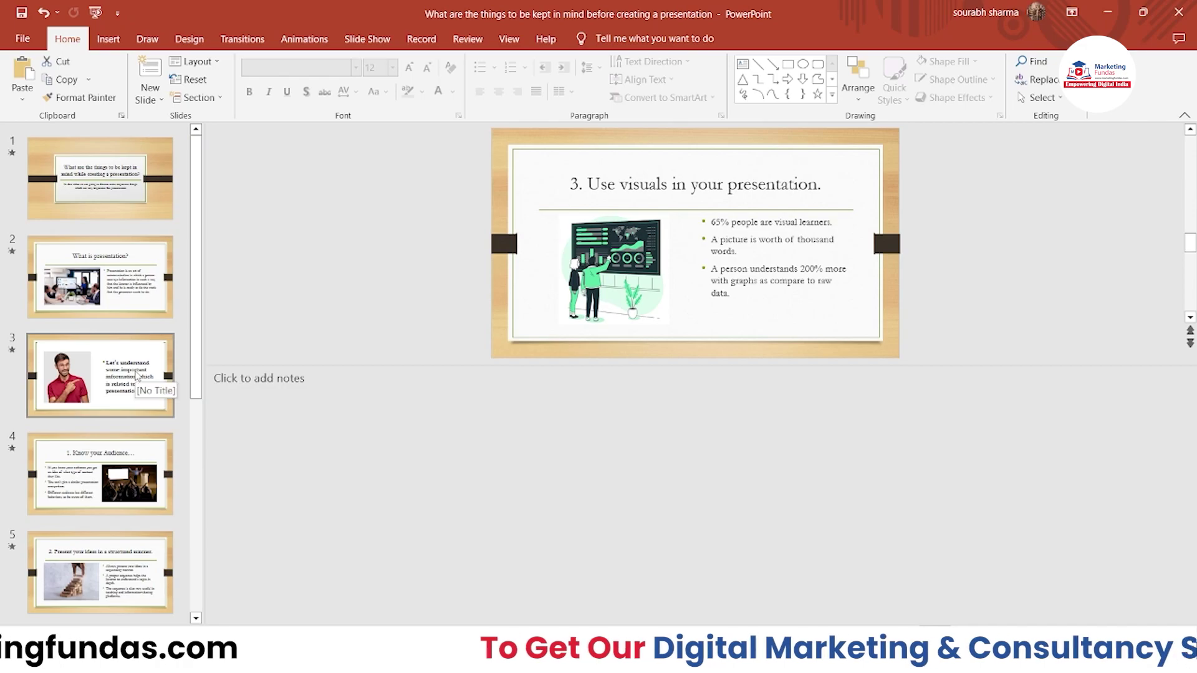
scroll(137, 374, "down", 1)
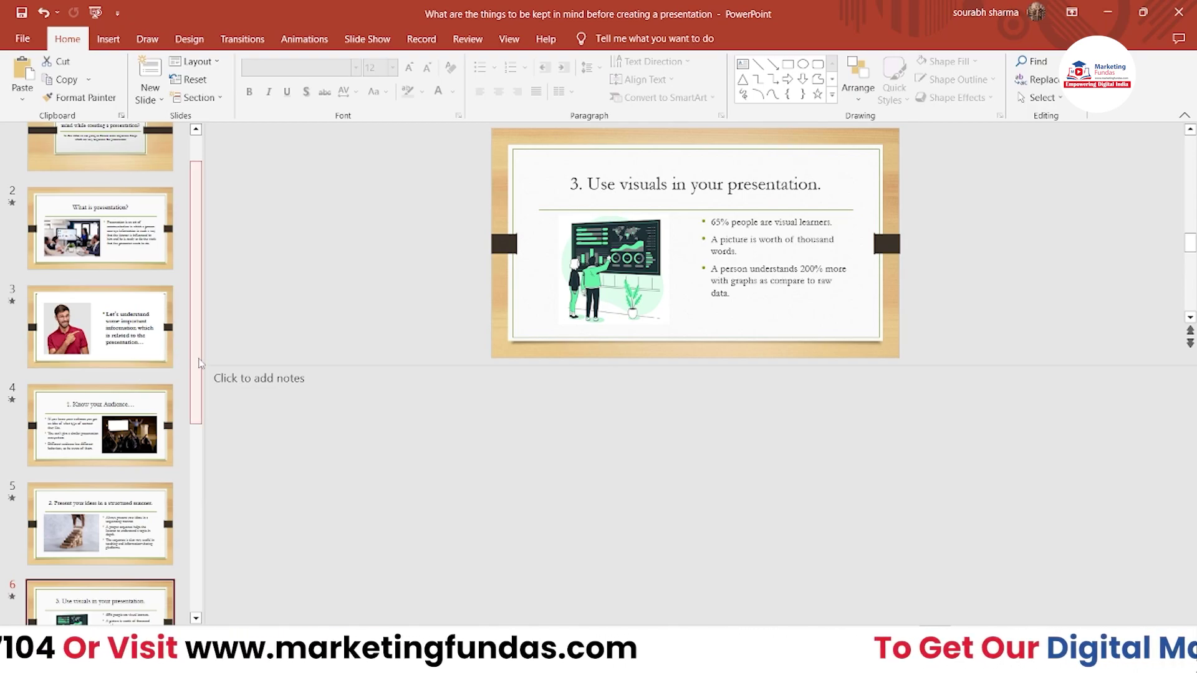
scroll(198, 364, "up", 2)
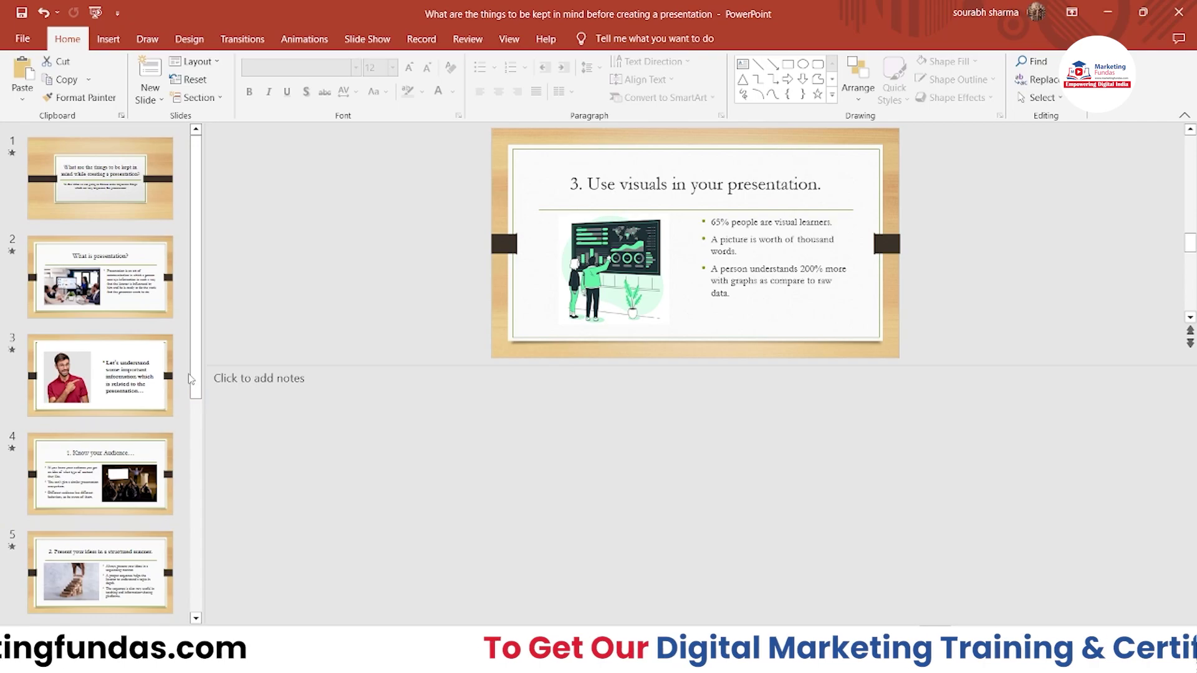
scroll(191, 380, "down", 2)
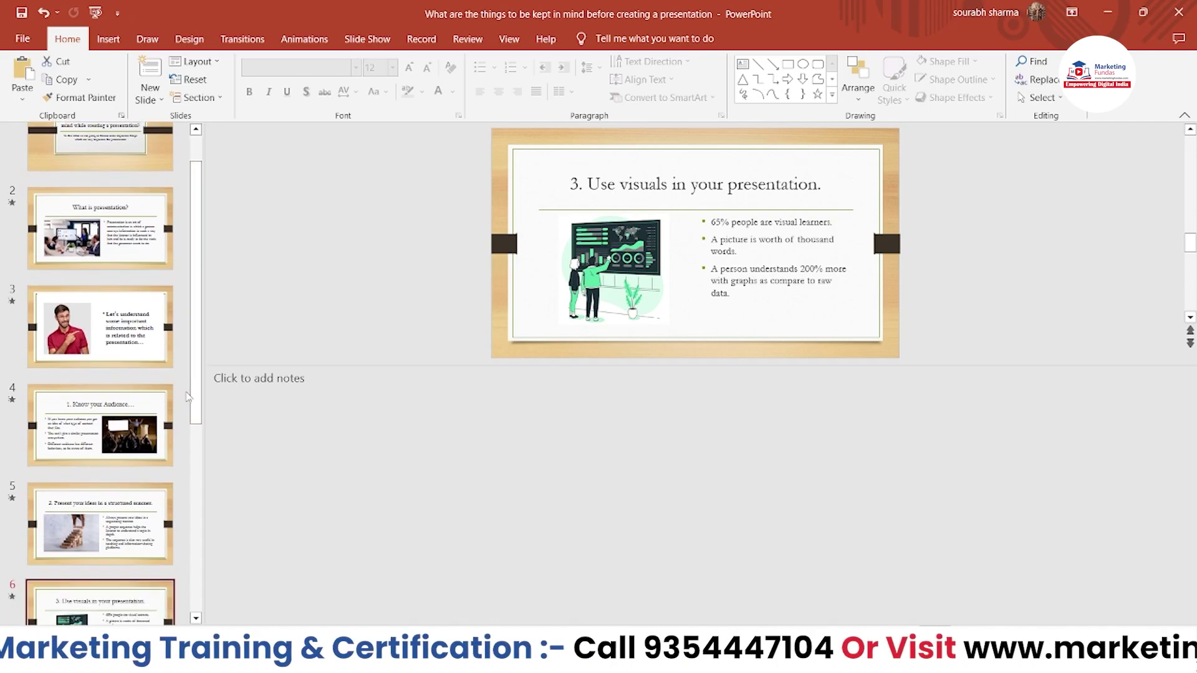
left_click(320, 401)
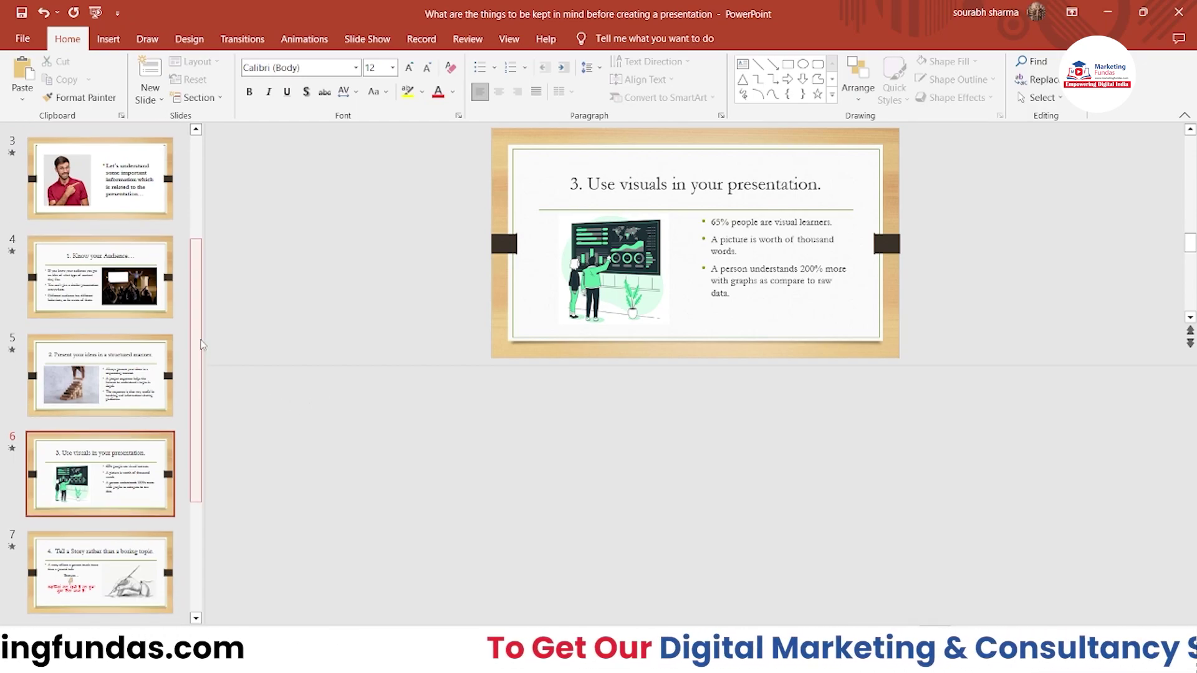
left_click_drag(201, 345, 201, 240)
Go back through slides 2 to 5, landing on 'Present your ideas in a structured manner'
left_click(125, 292)
left_click(100, 381)
left_click(66, 477)
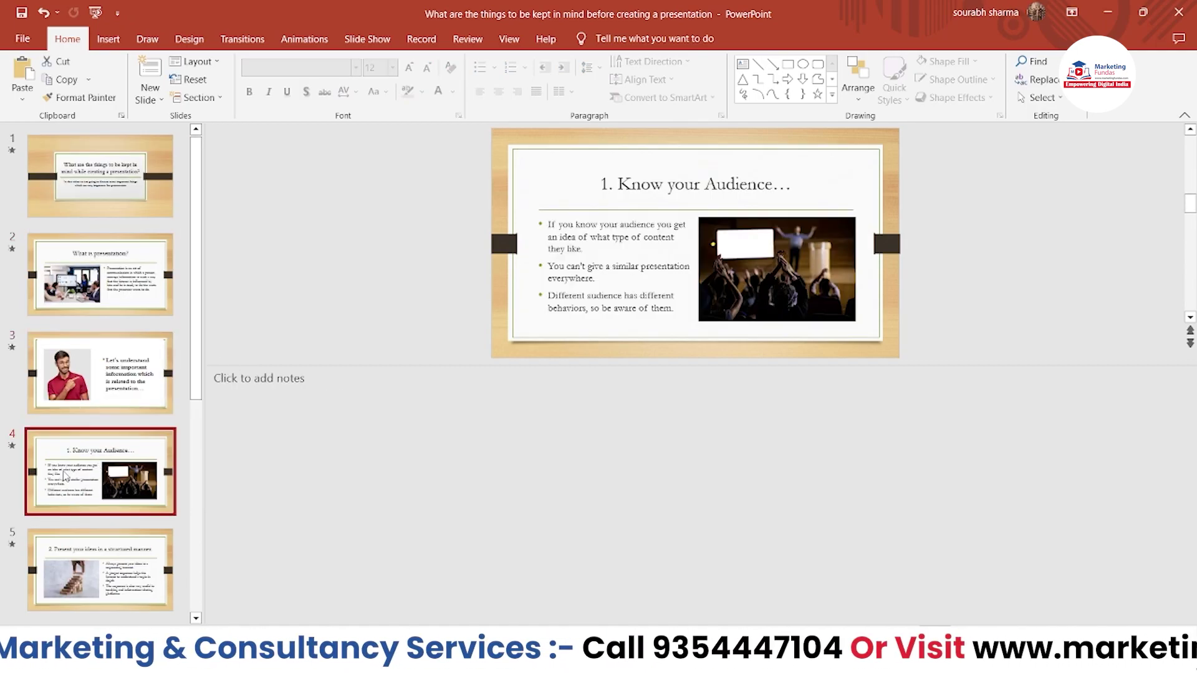
scroll(64, 476, "down", 2)
left_click(64, 476)
scroll(65, 475, "down", 1)
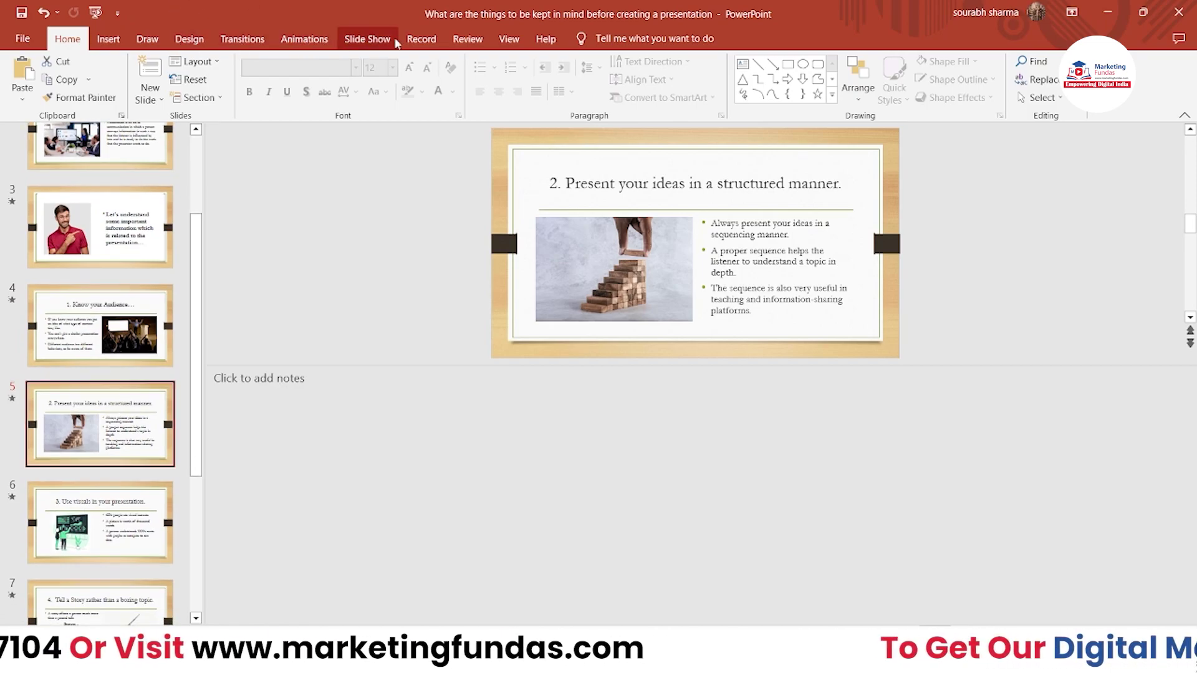
left_click(509, 38)
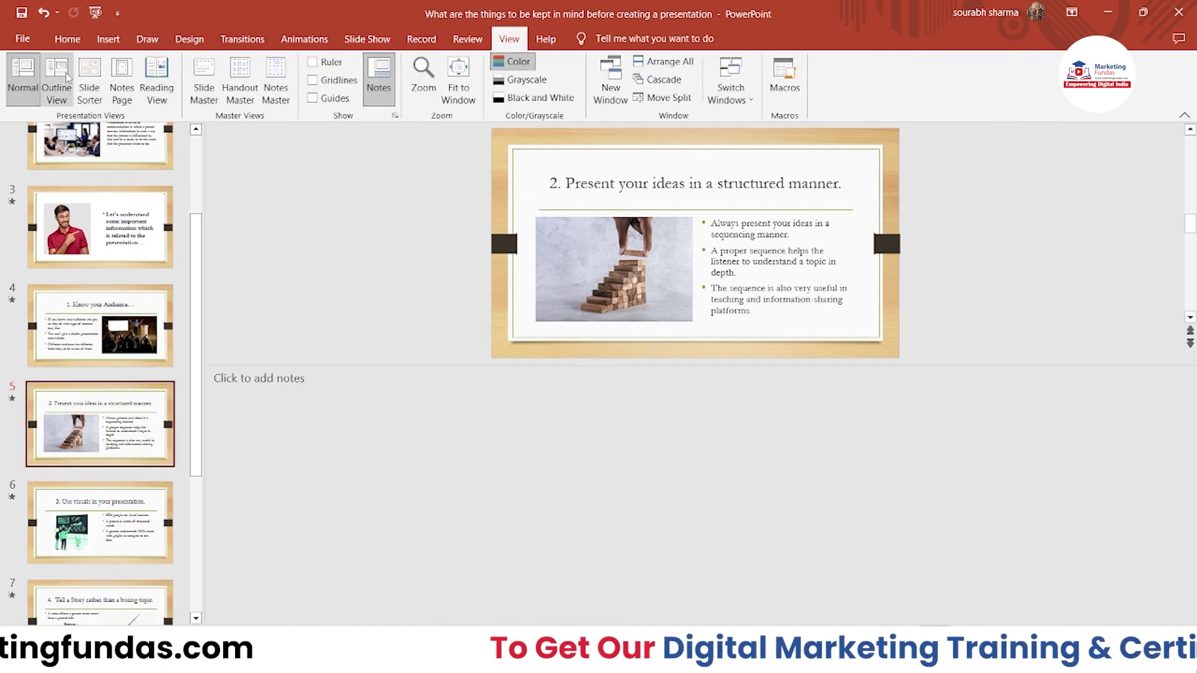
Switch to Notes Page view and scroll through the notes pages
scroll(173, 167, "up", 3)
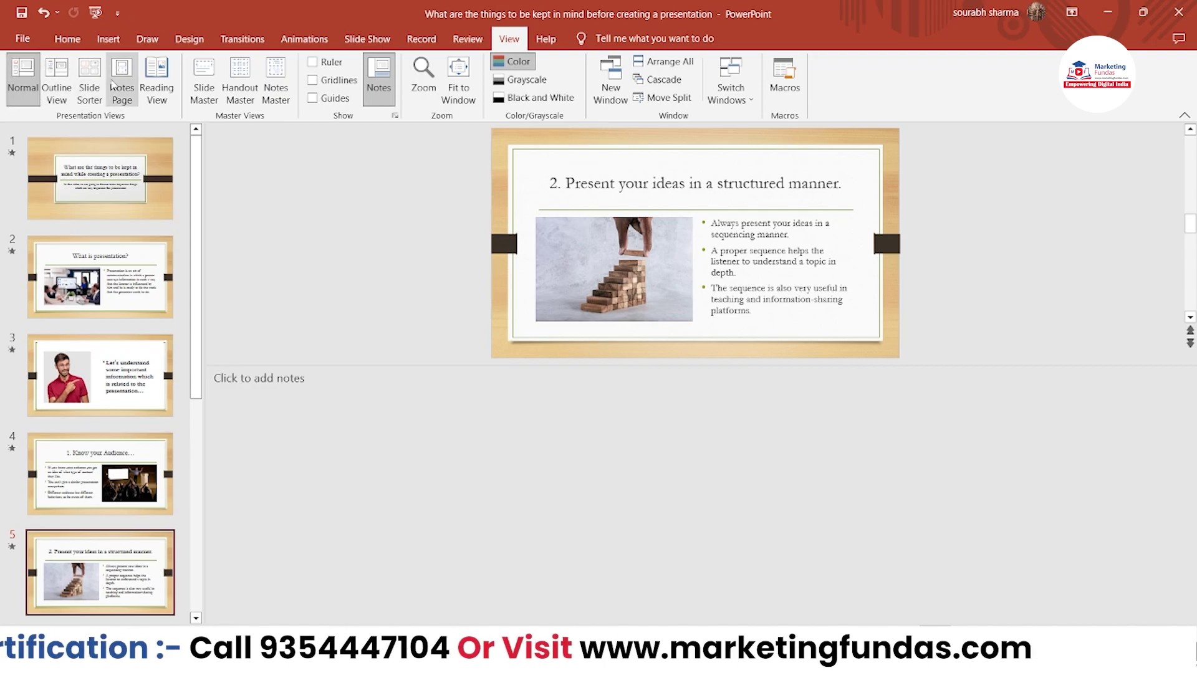
left_click(126, 76)
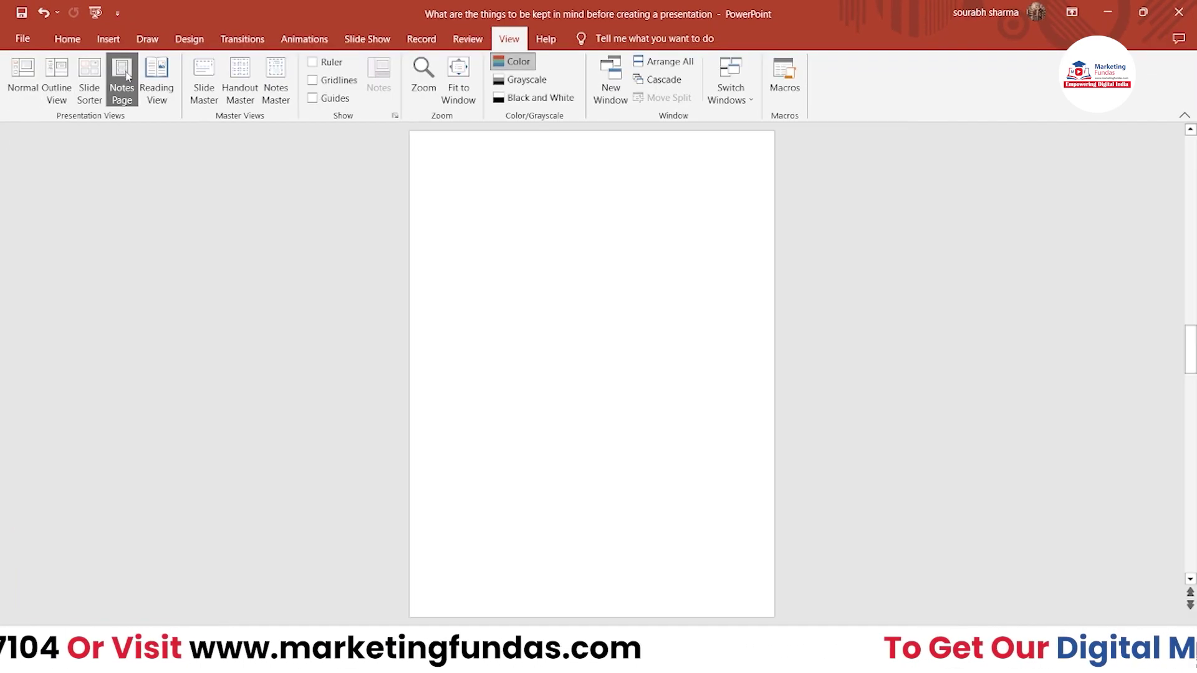
scroll(1192, 392, "down", 2)
left_click_drag(1191, 391, 1192, 150)
left_click(614, 305)
left_click(858, 371)
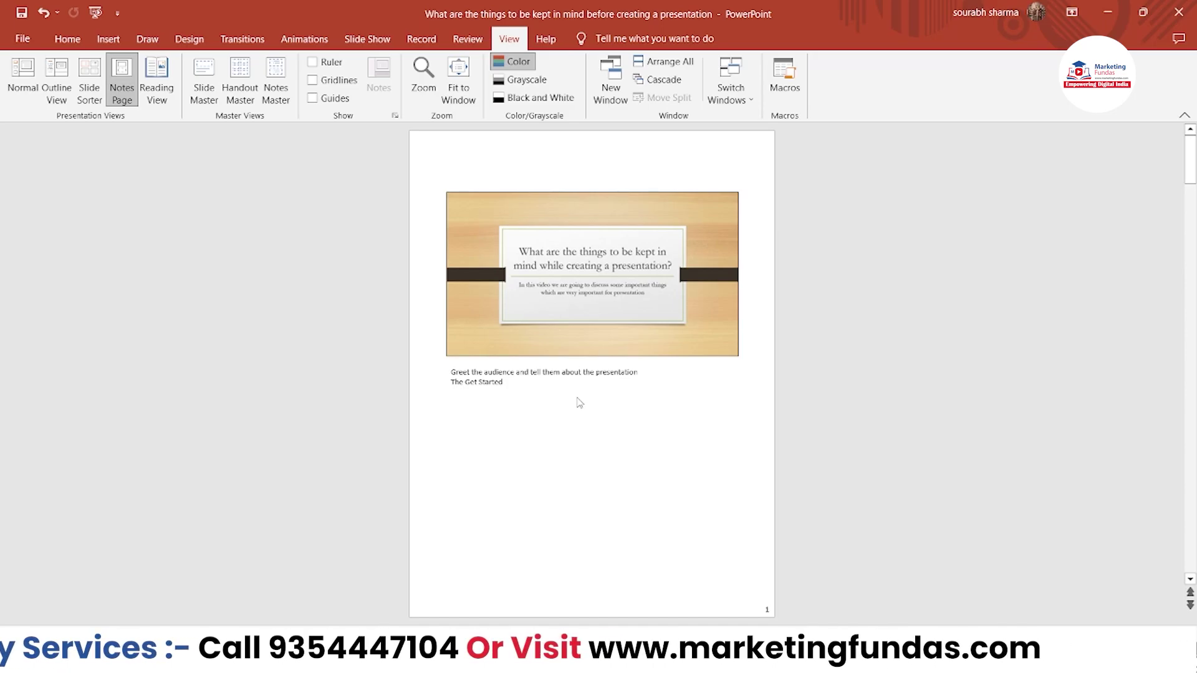
left_click_drag(1190, 159, 636, 414)
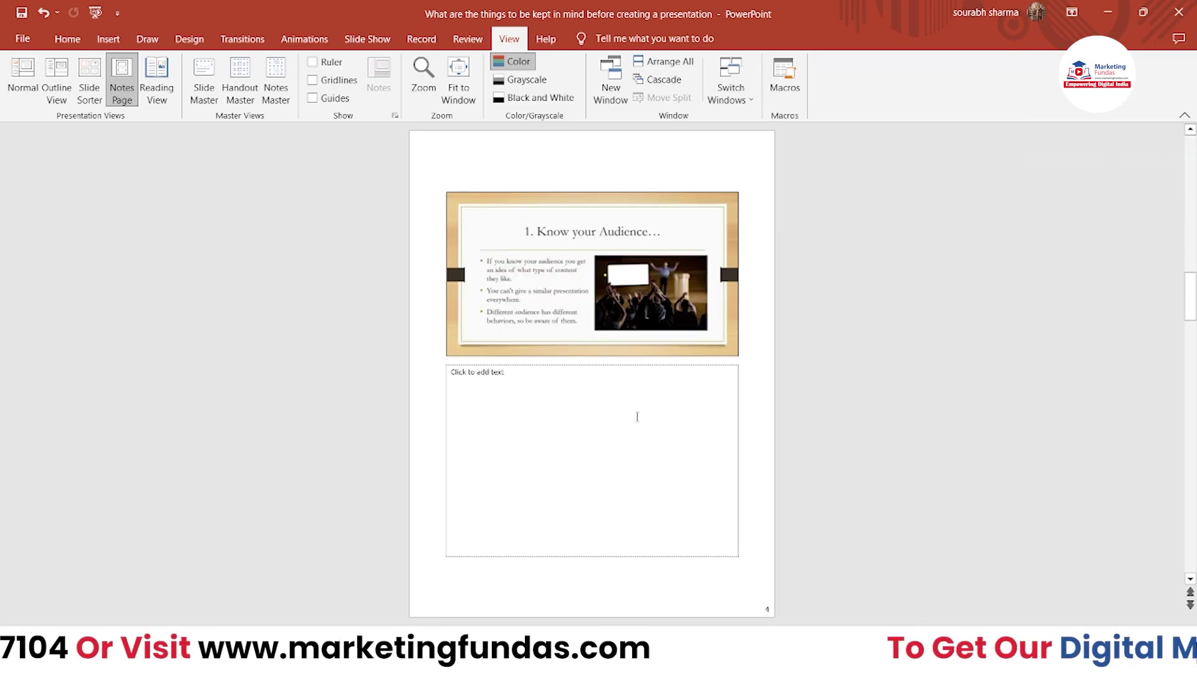
Place the caret at the end of slide 2's note and start a new line
scroll(535, 377, "up", 2)
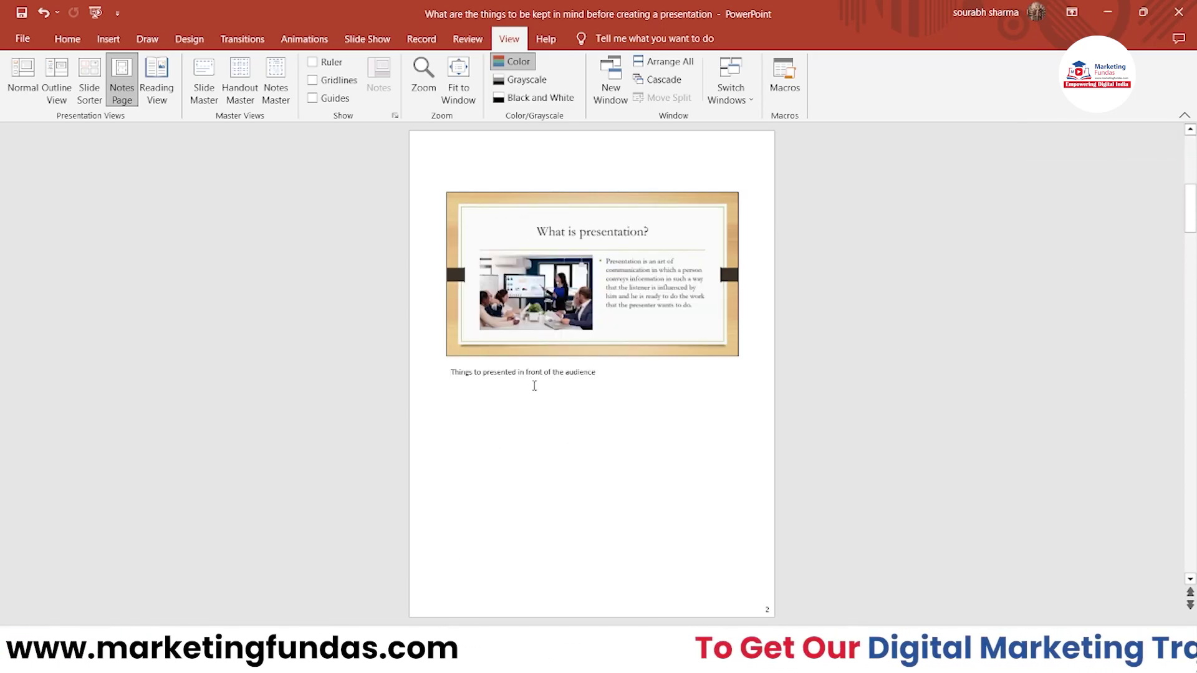
left_click(601, 372)
key("Escape")
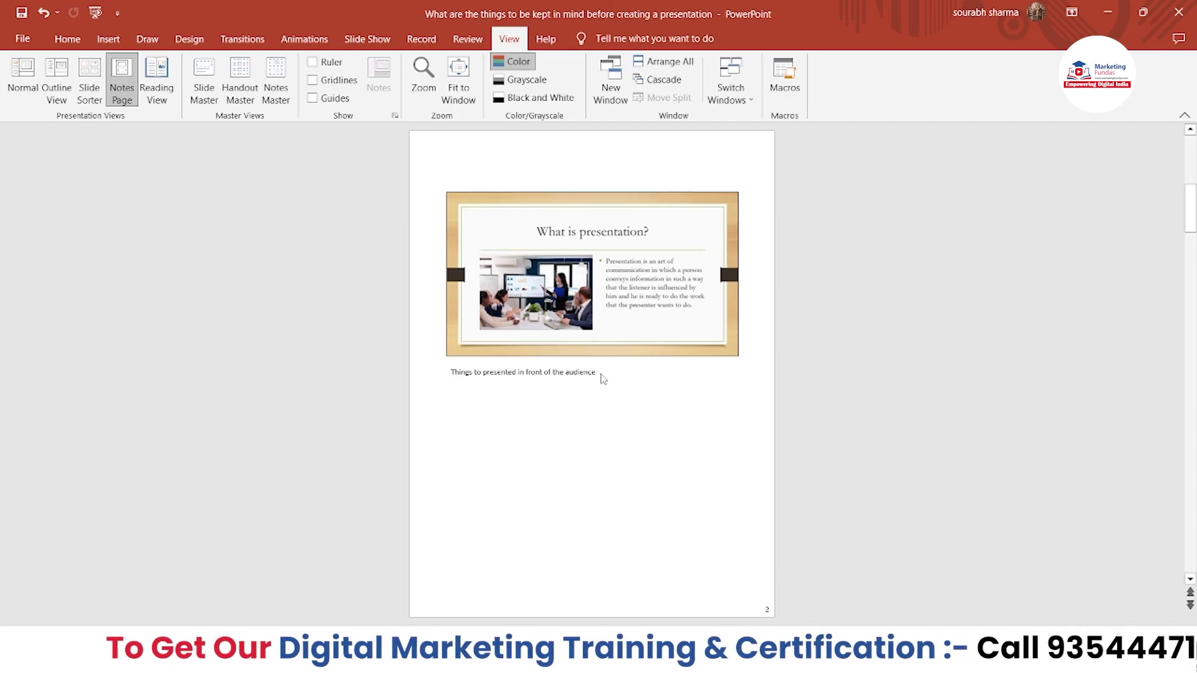
left_click(602, 375)
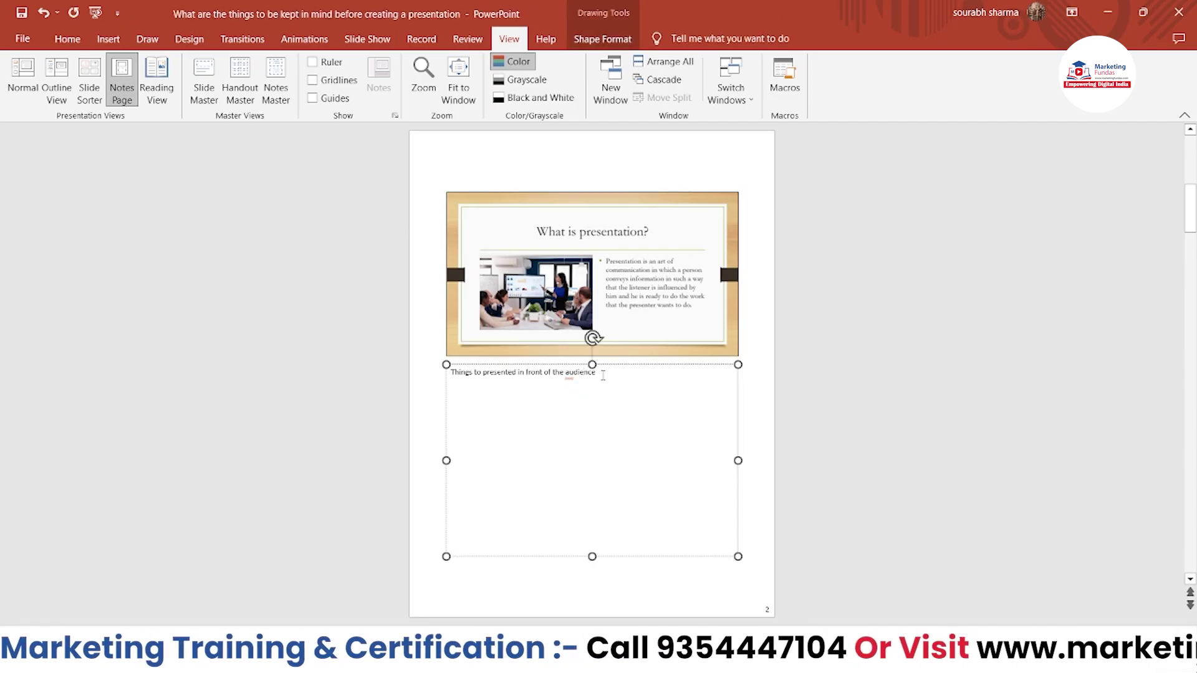
key("Return")
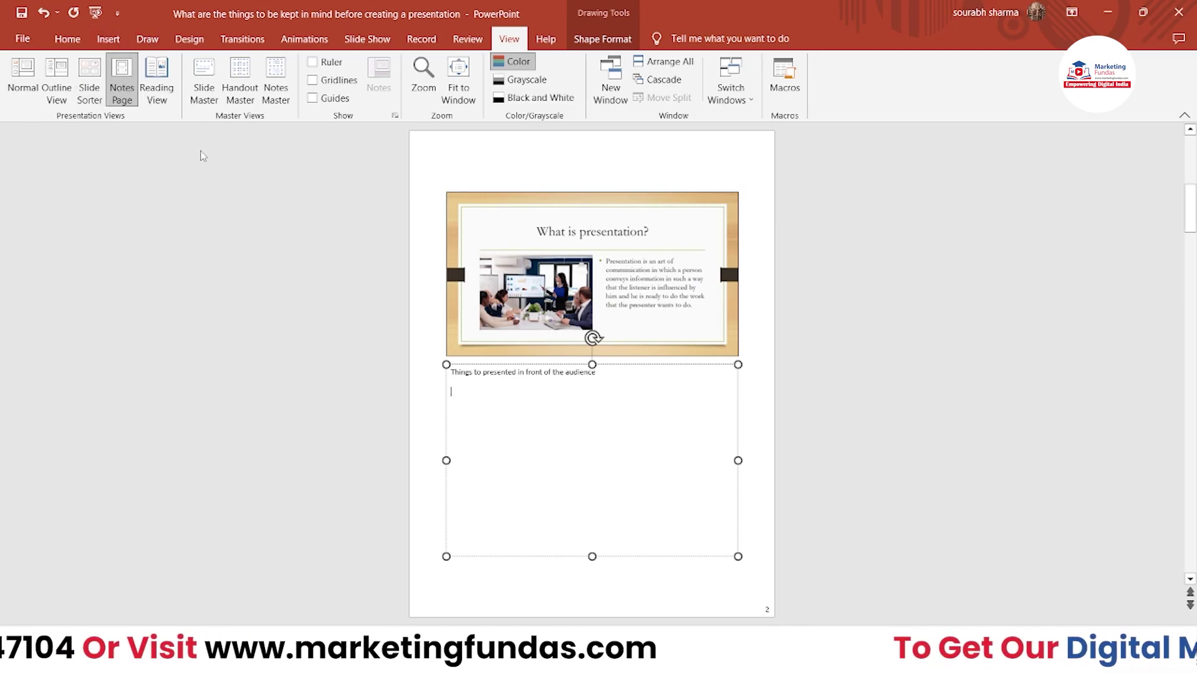
left_click(108, 39)
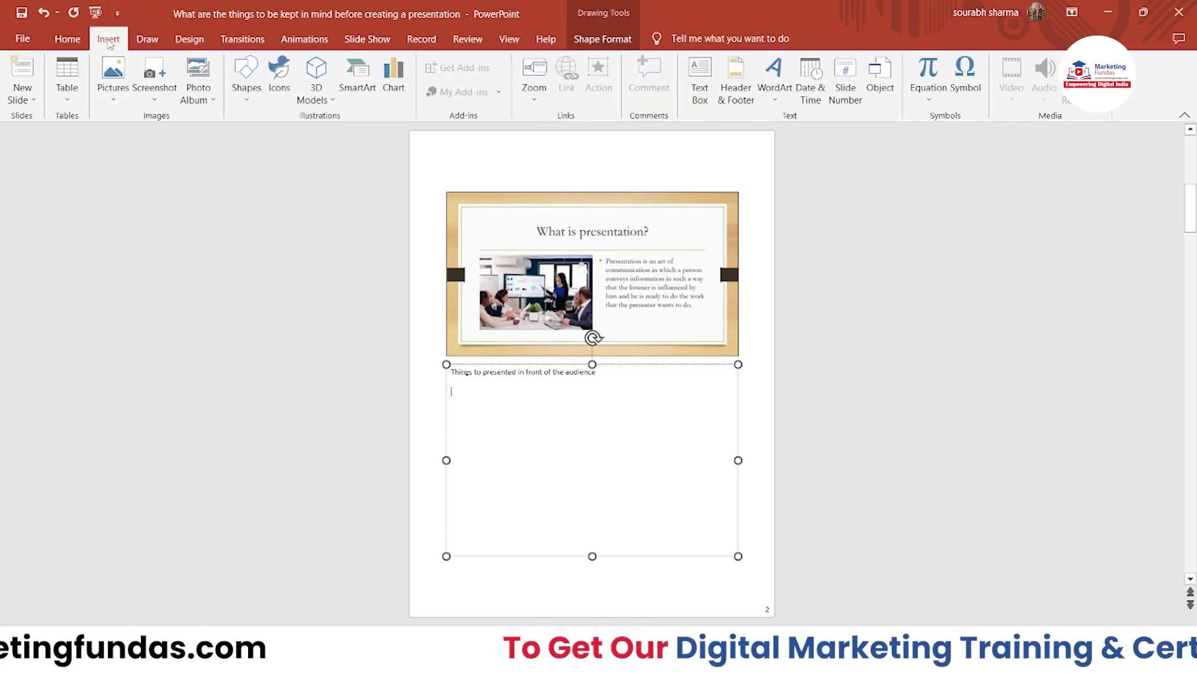
left_click(365, 75)
left_click_drag(465, 184, 544, 190)
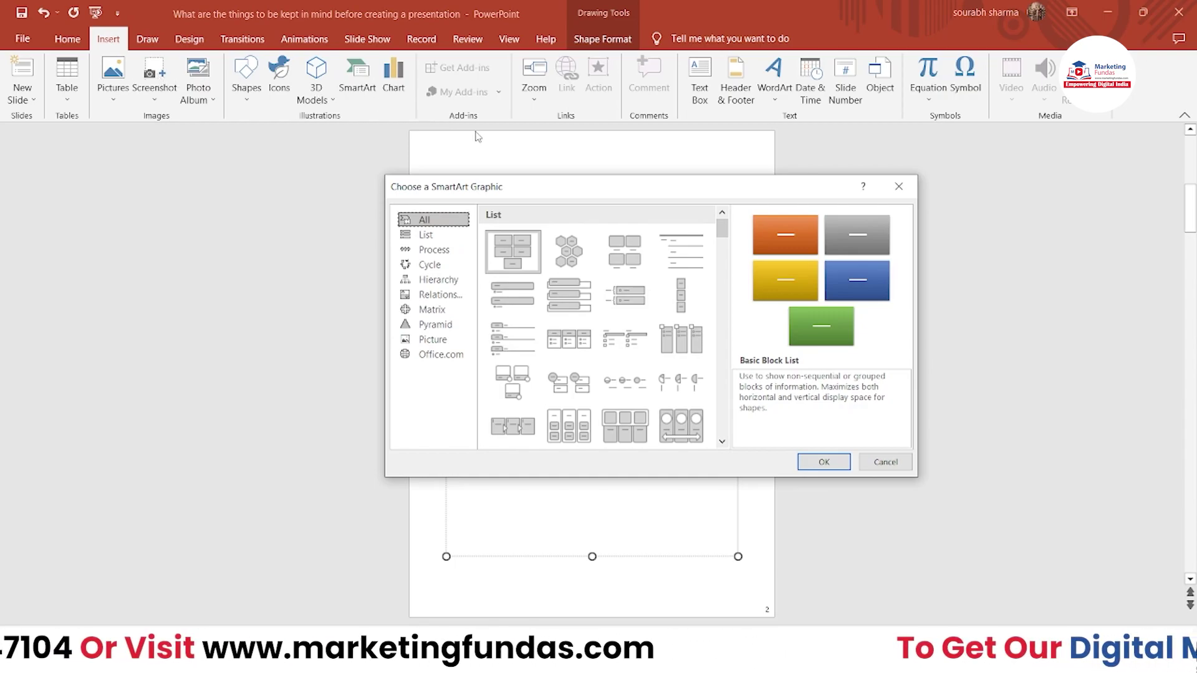
left_click_drag(528, 186, 473, 175)
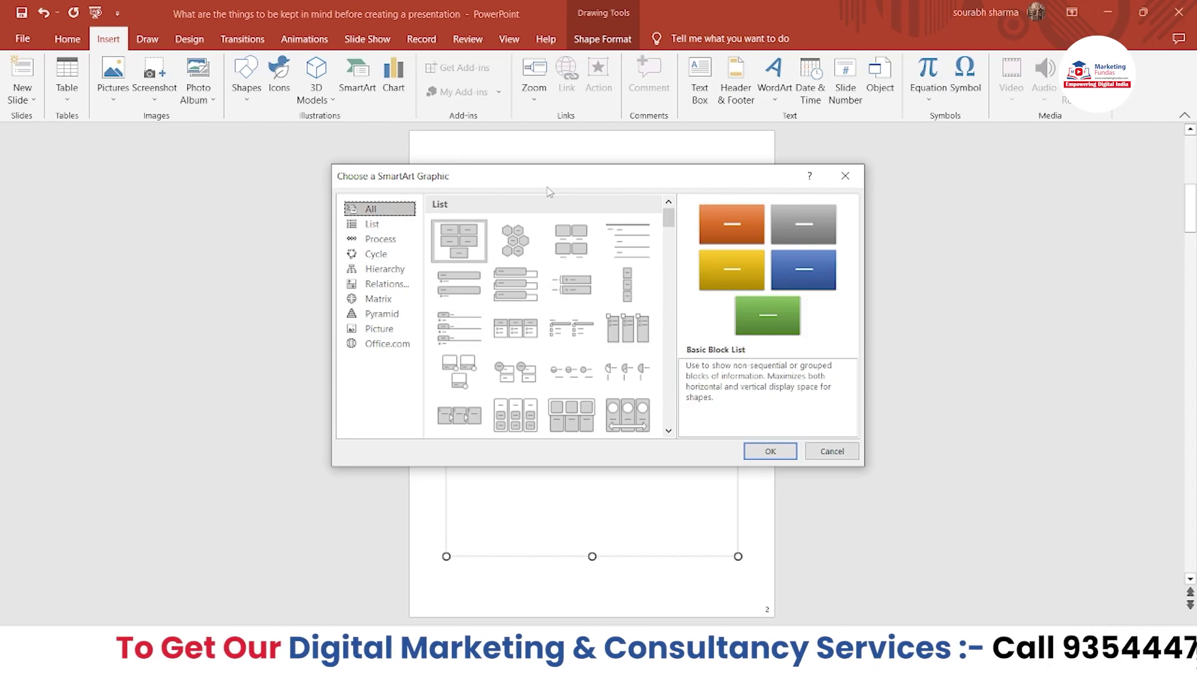
left_click_drag(507, 189, 506, 173)
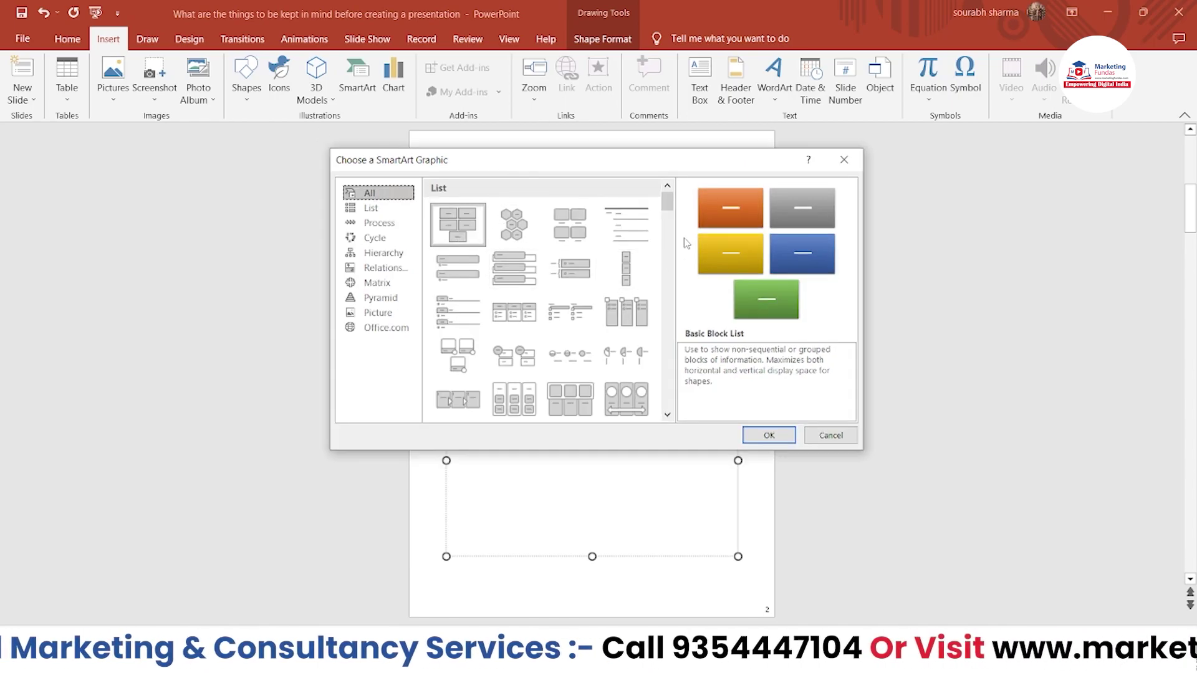
left_click(516, 288)
left_click(768, 435)
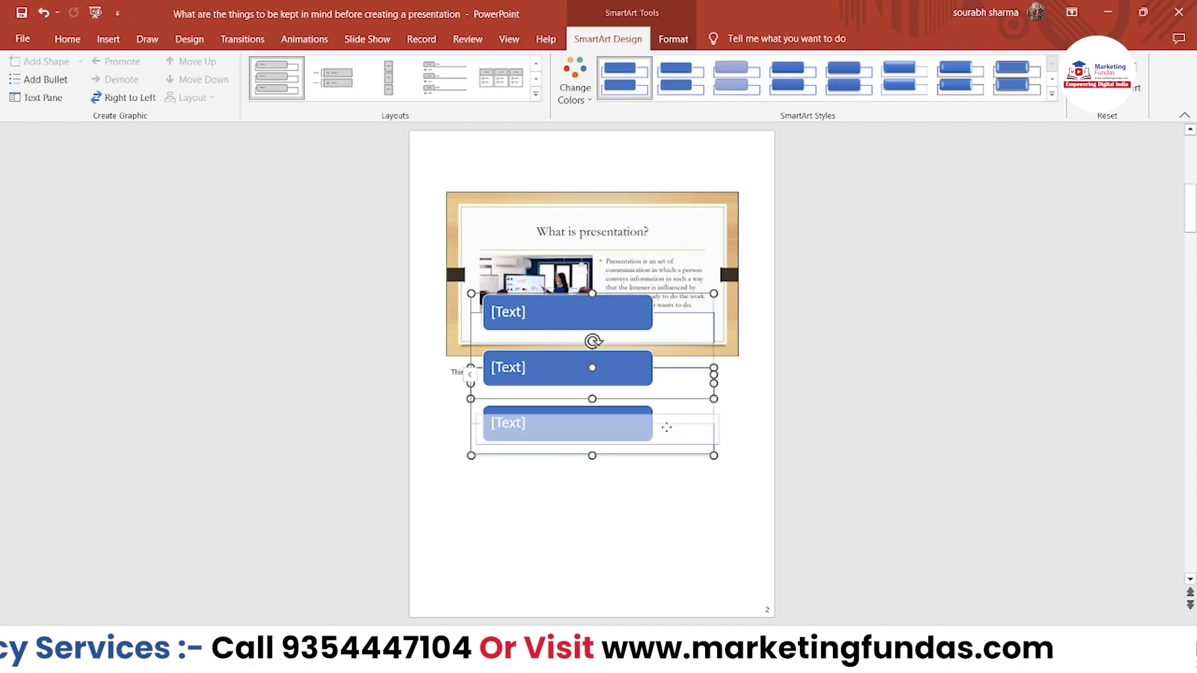
key("ctrl+z")
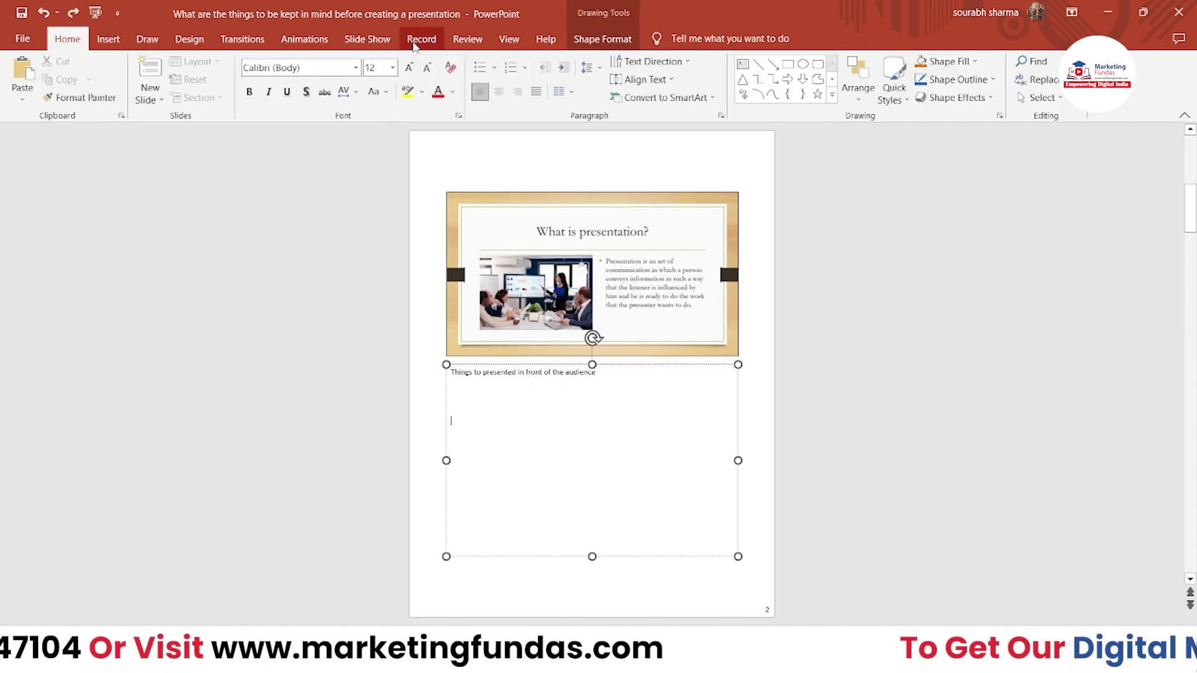
Insert the third List layout SmartArt and move it below slide 2's notes text
left_click(106, 40)
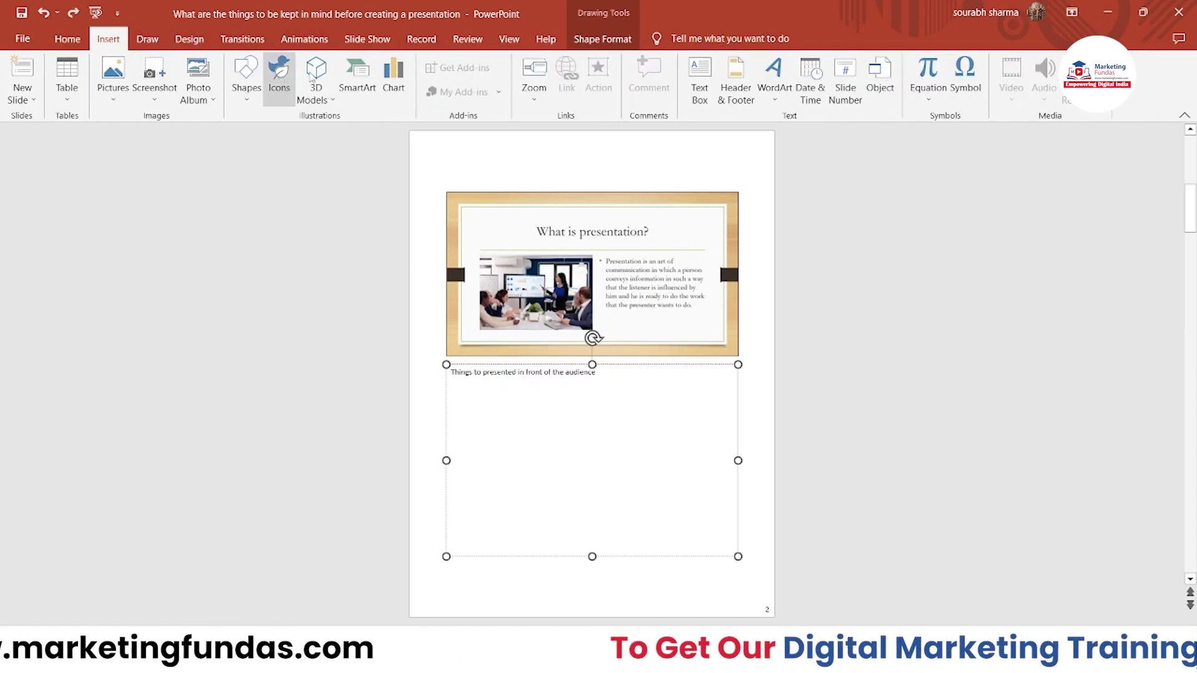
left_click(357, 77)
left_click(584, 304)
left_click(771, 454)
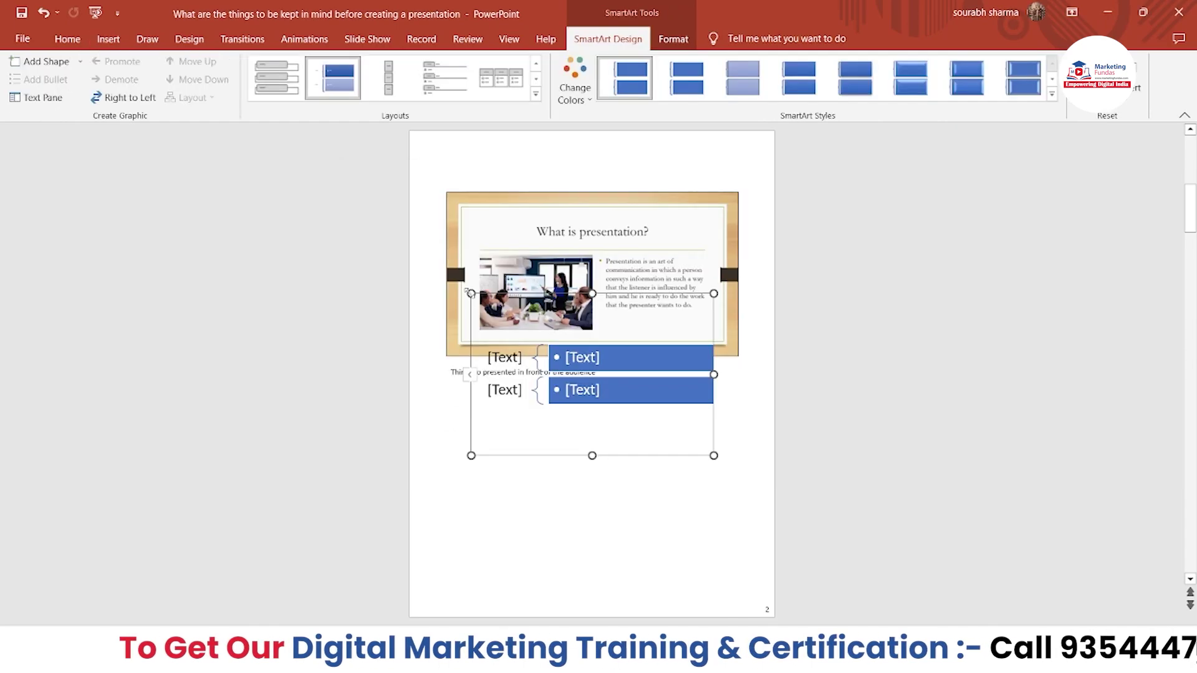
left_click(840, 449)
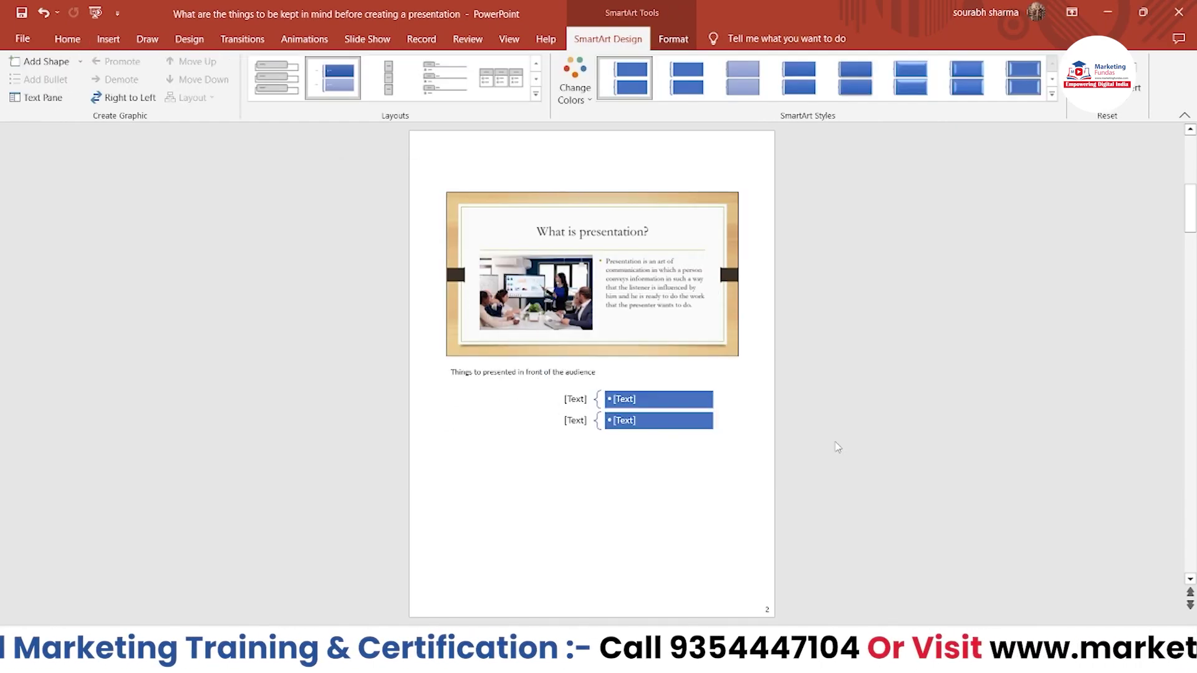
left_click_drag(657, 460, 551, 447)
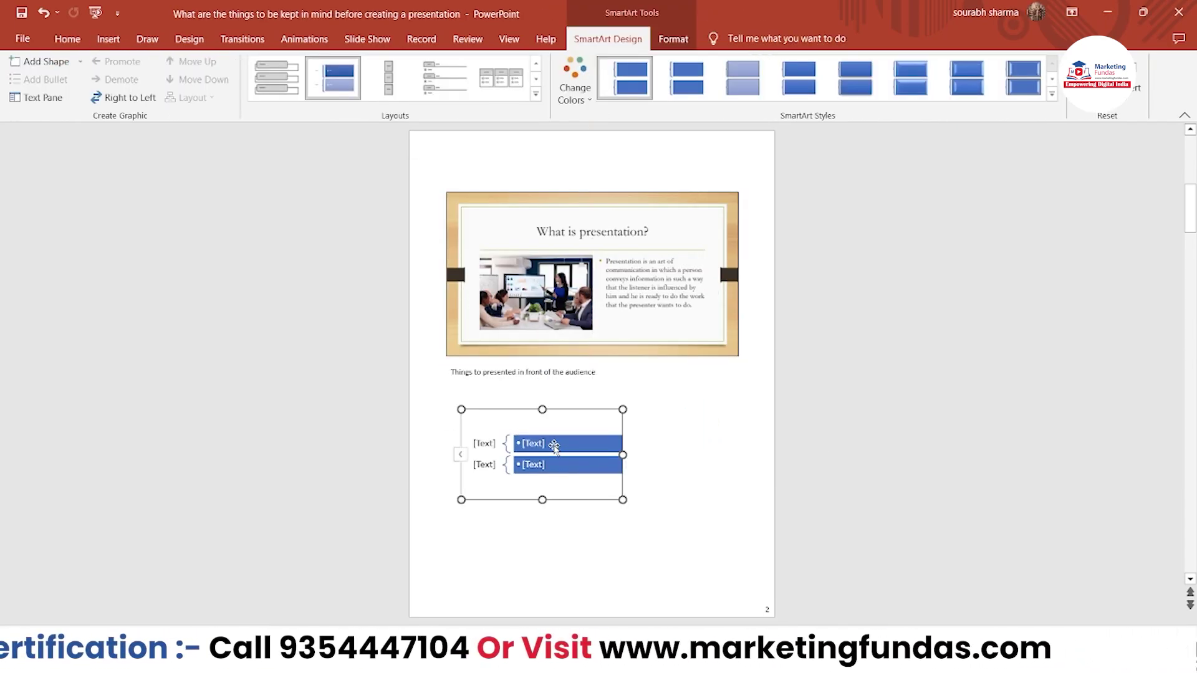
Select the SmartArt boxes and browse Change Colors without applying a scheme
left_click(483, 443)
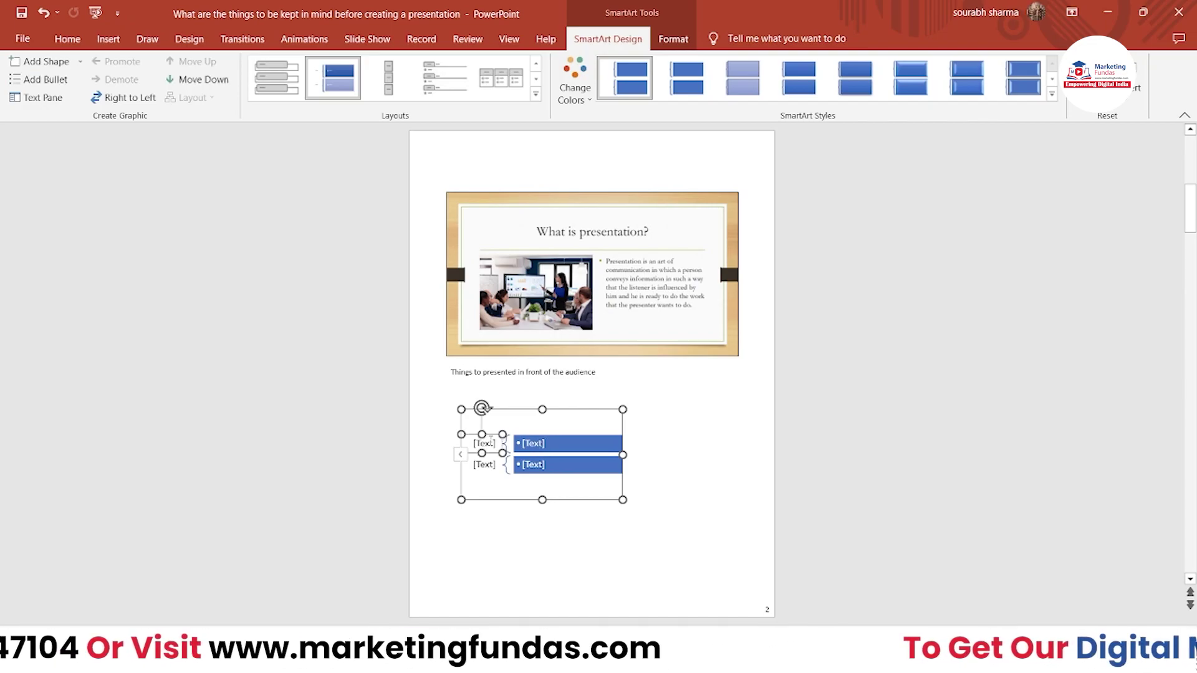
left_click(578, 446)
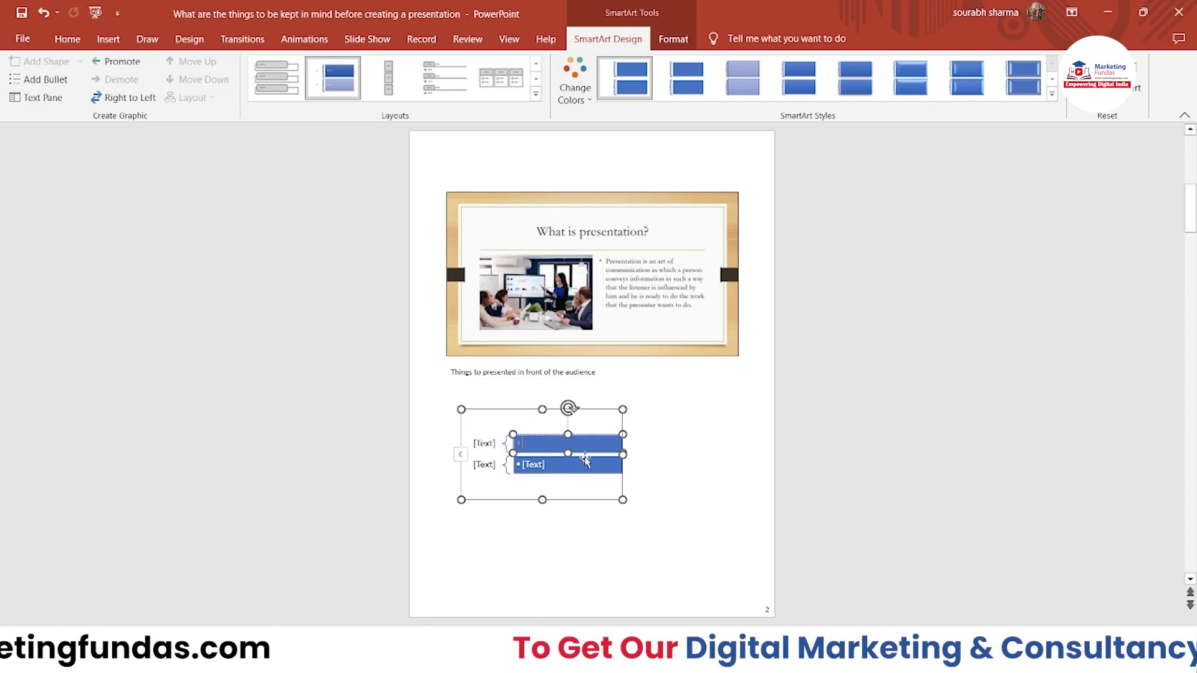
left_click(580, 464)
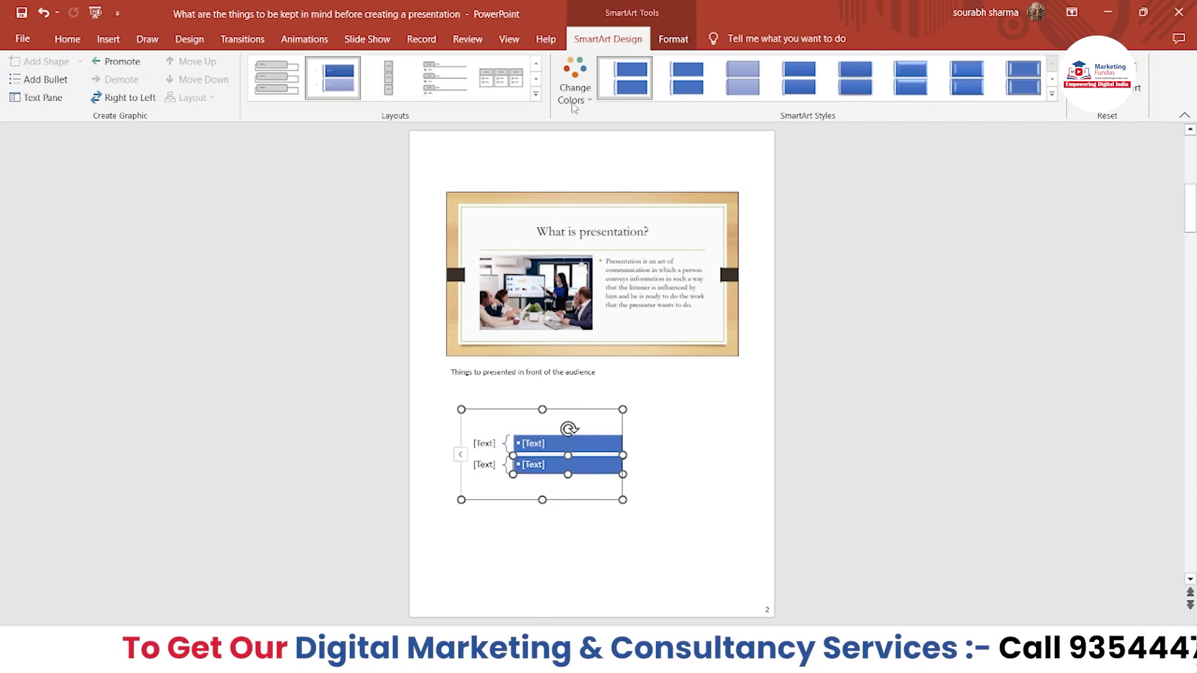
left_click(575, 94)
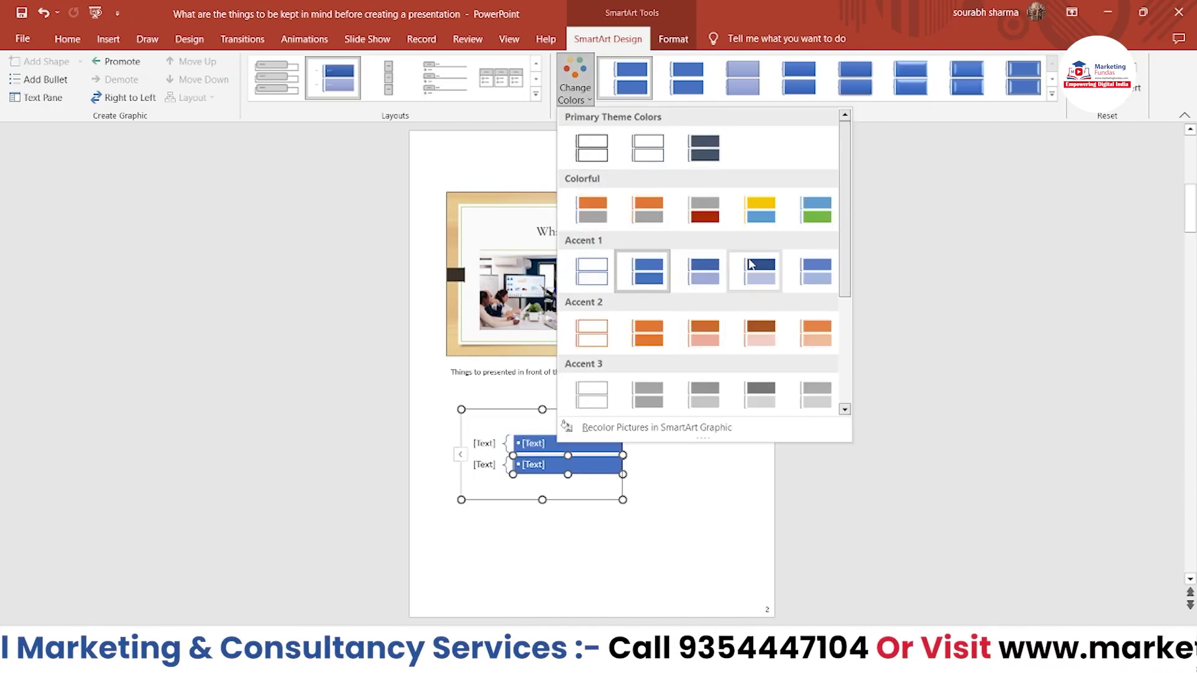
scroll(751, 262, "down", 2)
left_click(933, 275)
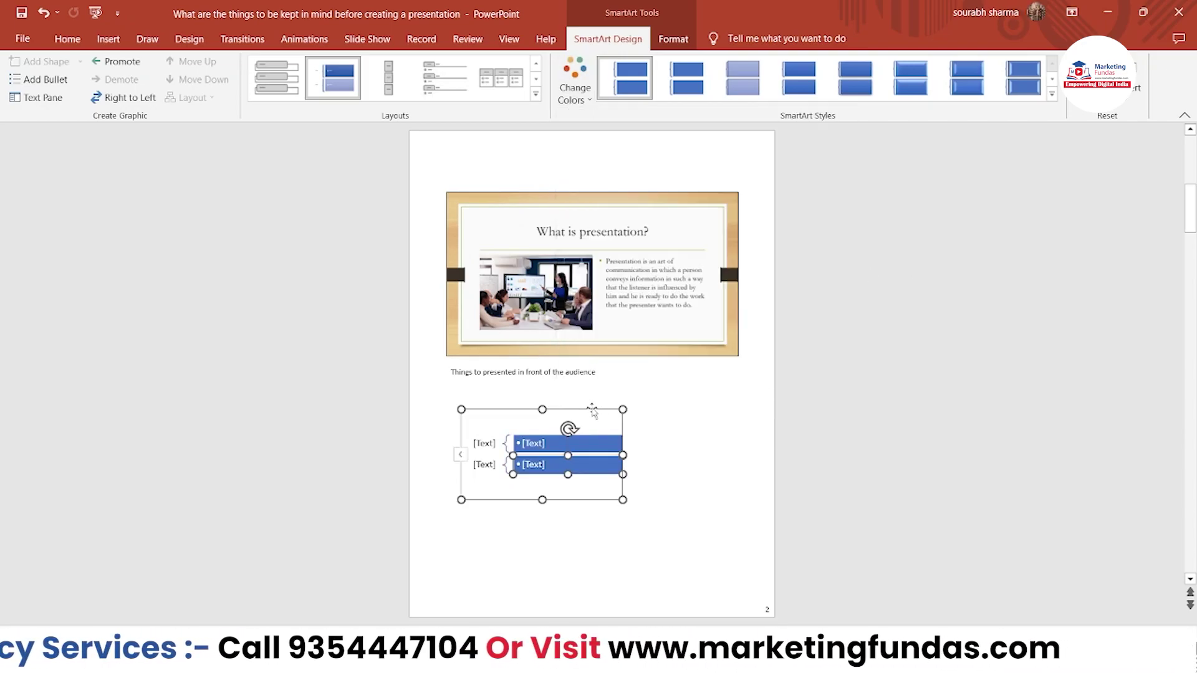
Fill the first SmartArt box with orange and the second box with darker blue
right_click(590, 446)
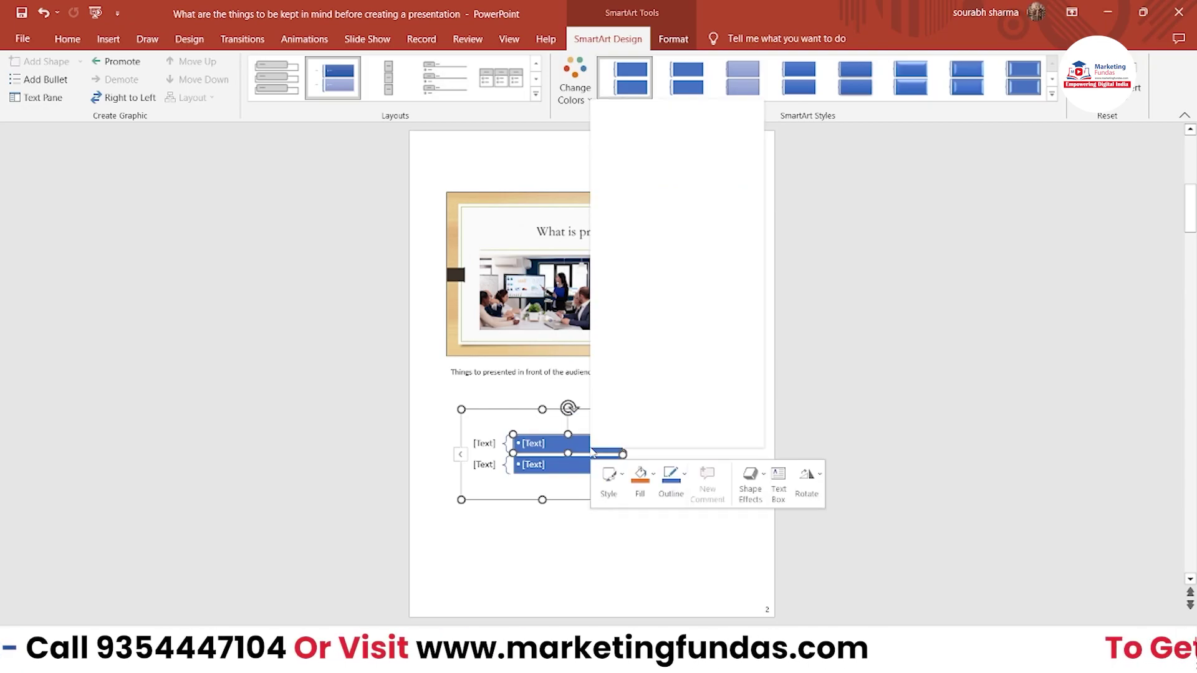
left_click(649, 478)
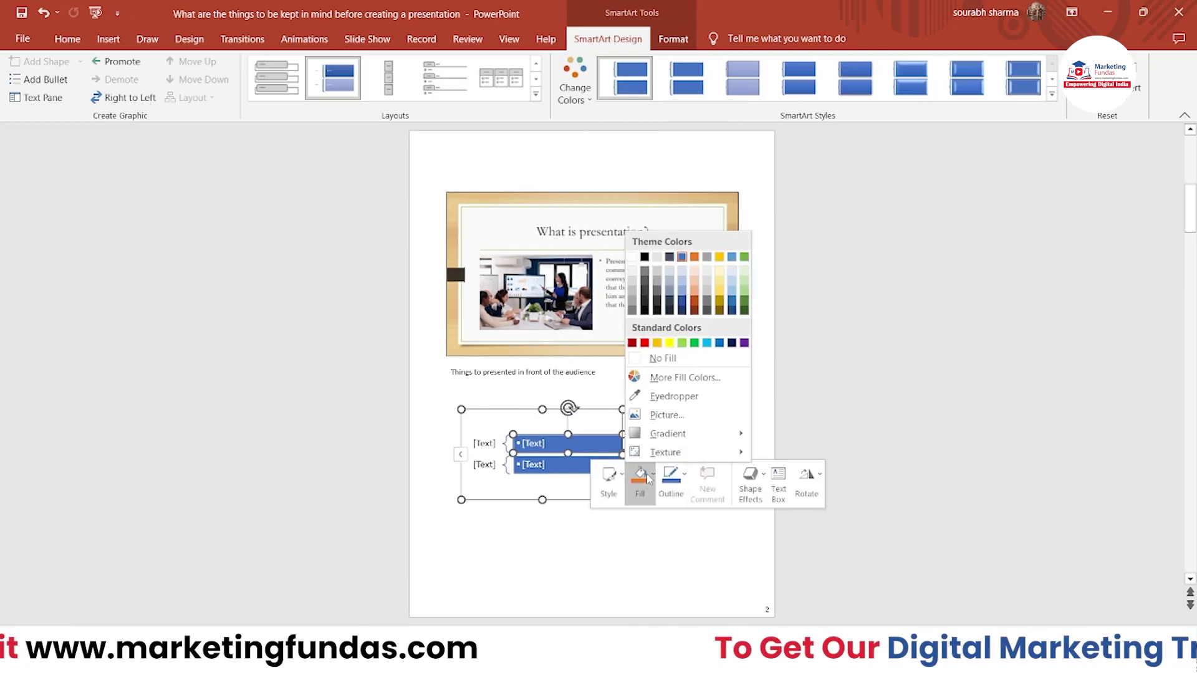
left_click(702, 310)
left_click(567, 466)
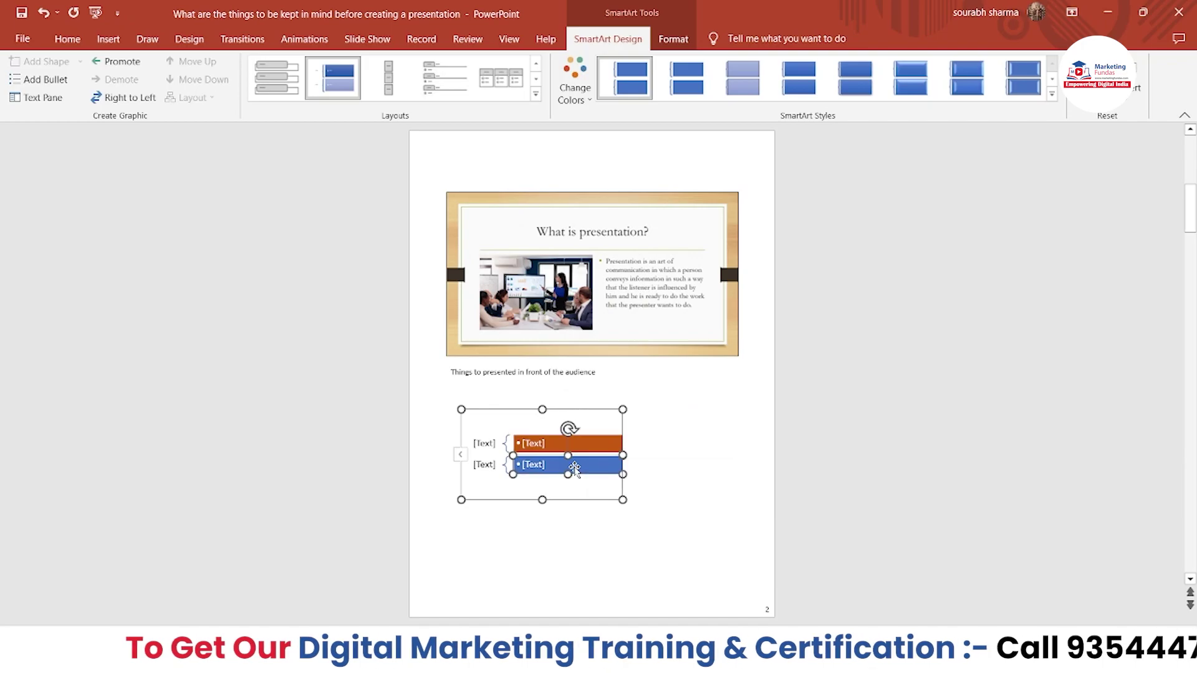
right_click(594, 467)
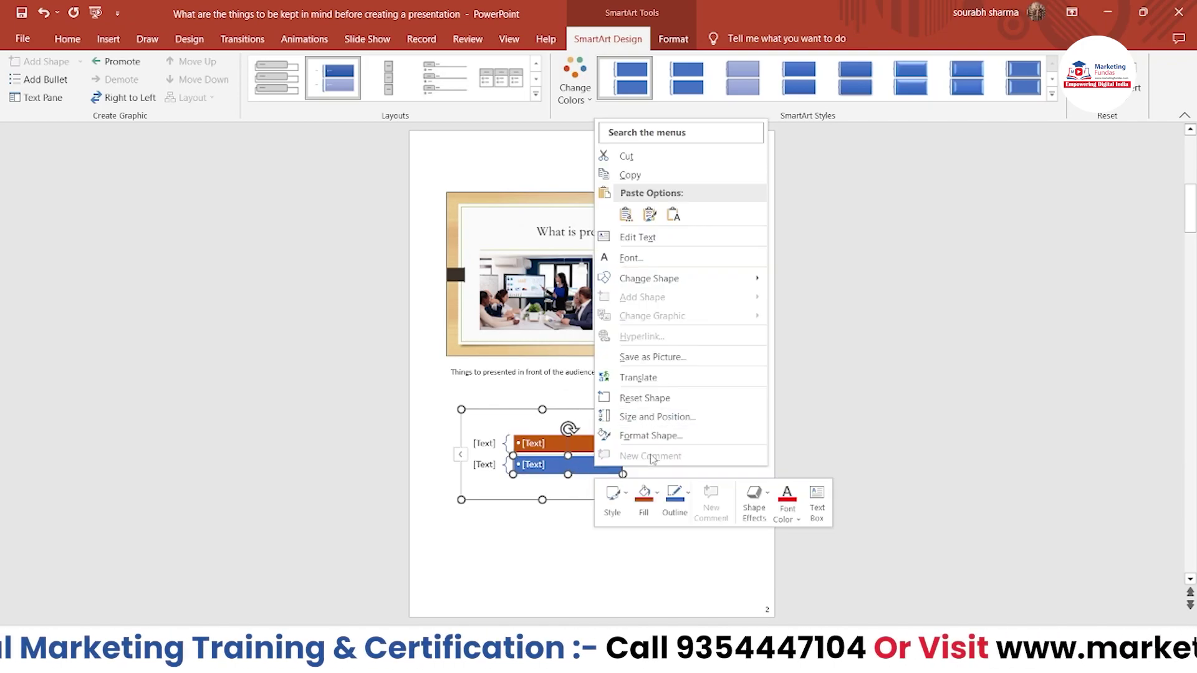
left_click(644, 496)
left_click(689, 326)
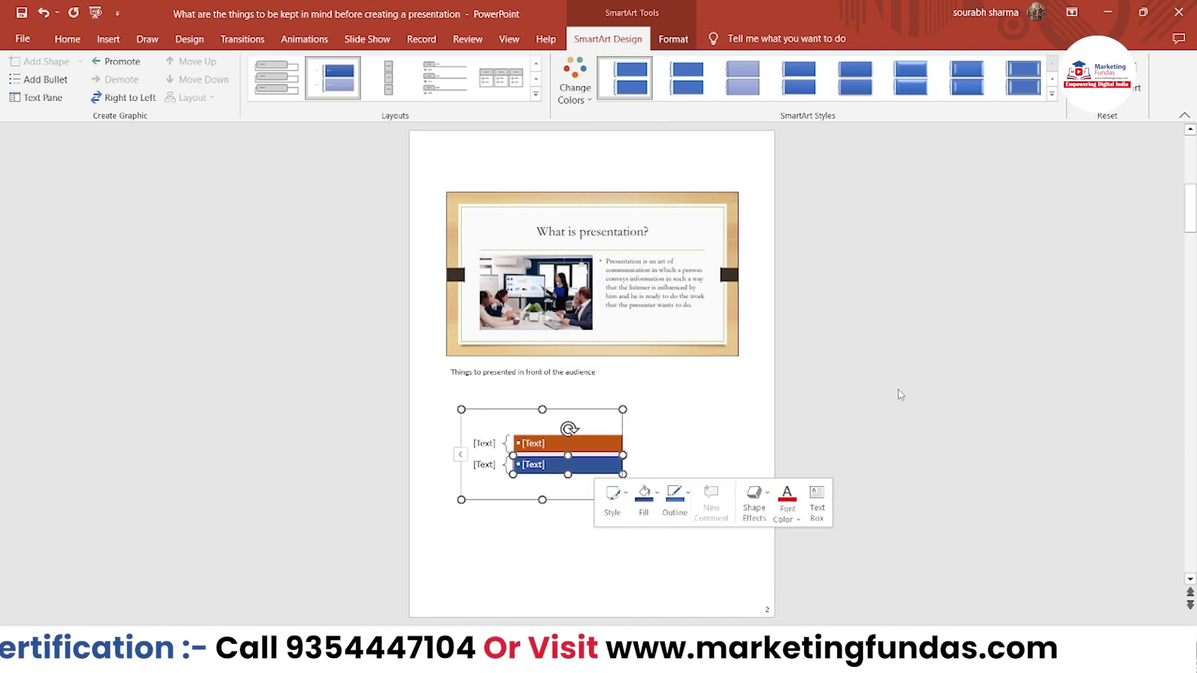
left_click(868, 408)
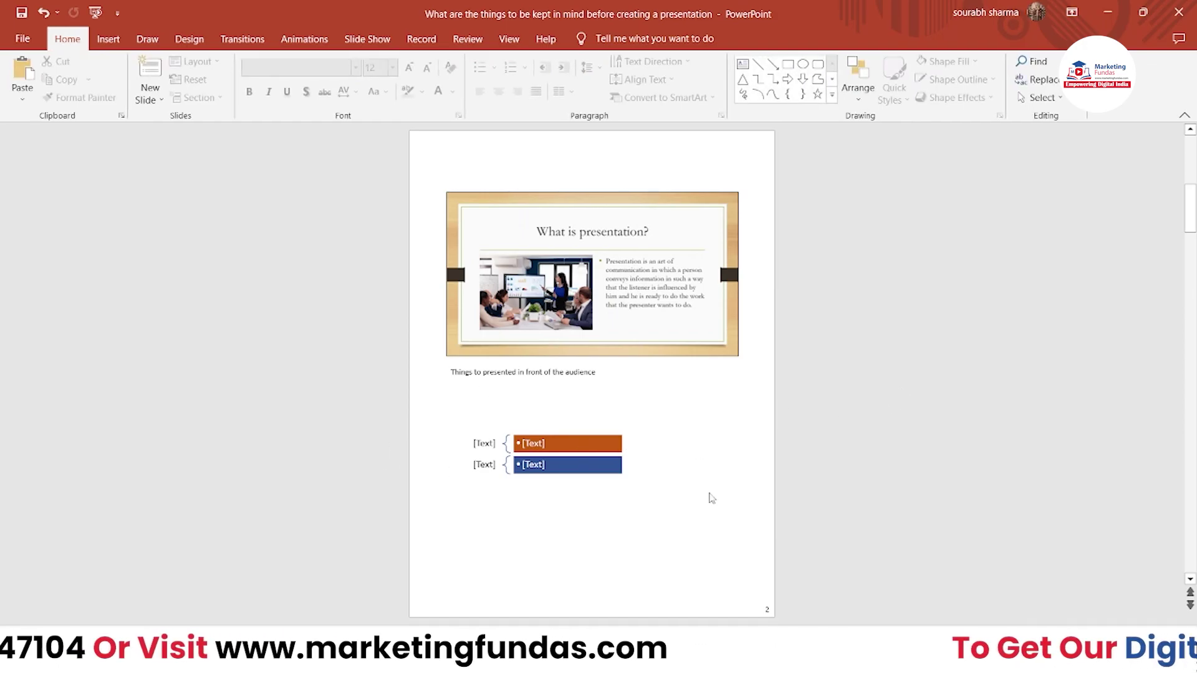
Scroll back to slide 1's notes page and click into its two-line greeting note
left_click(108, 39)
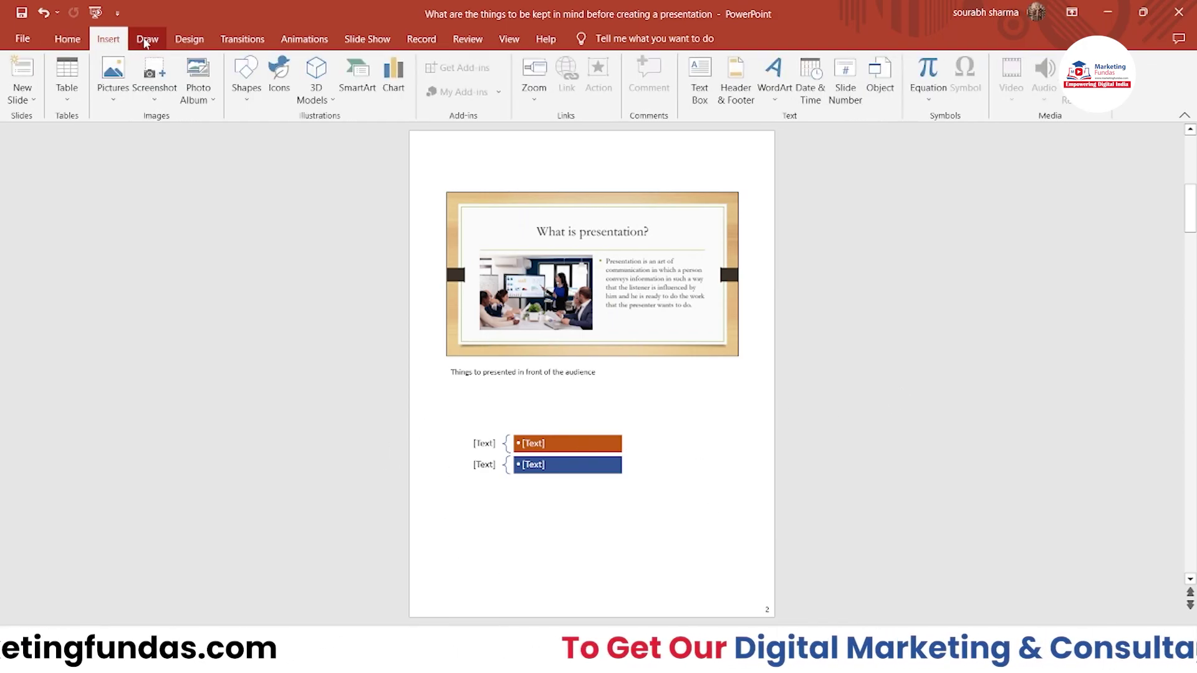
left_click(146, 40)
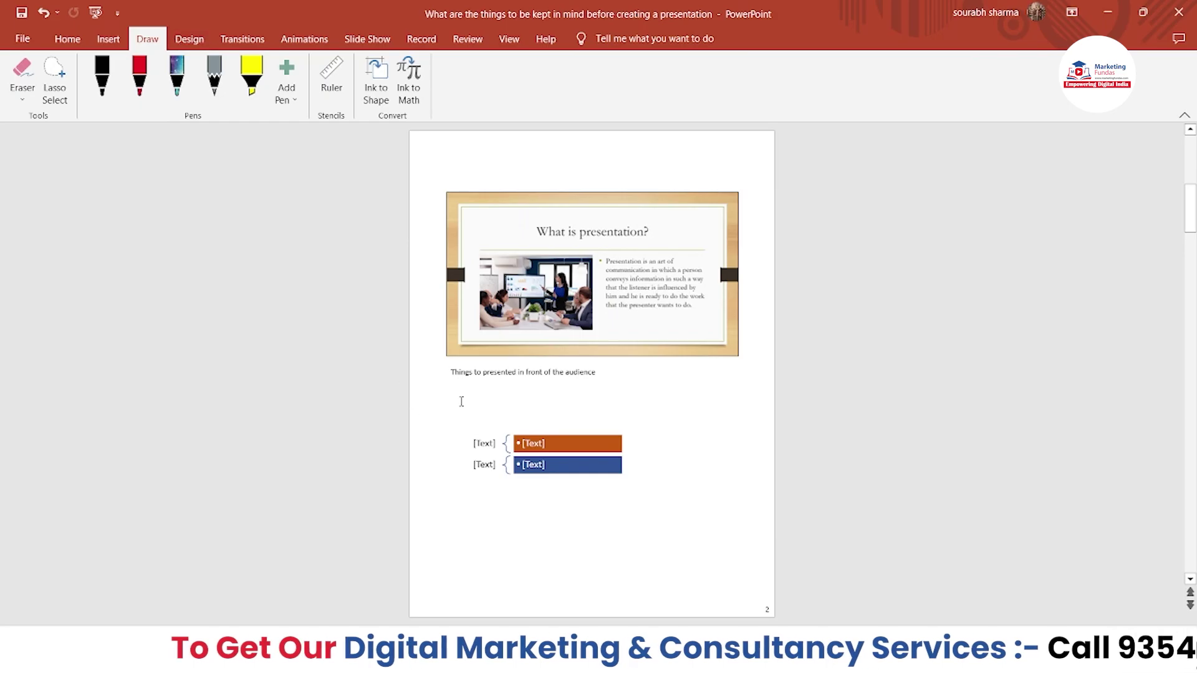
left_click(68, 39)
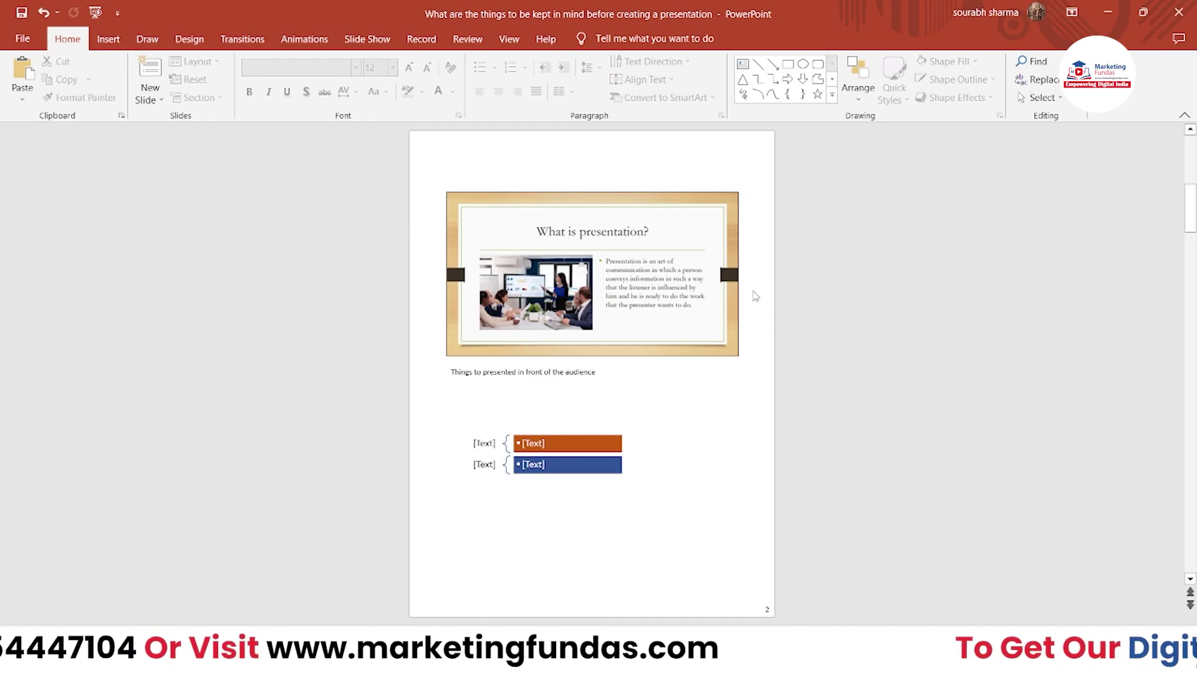
scroll(1051, 301, "up", 1)
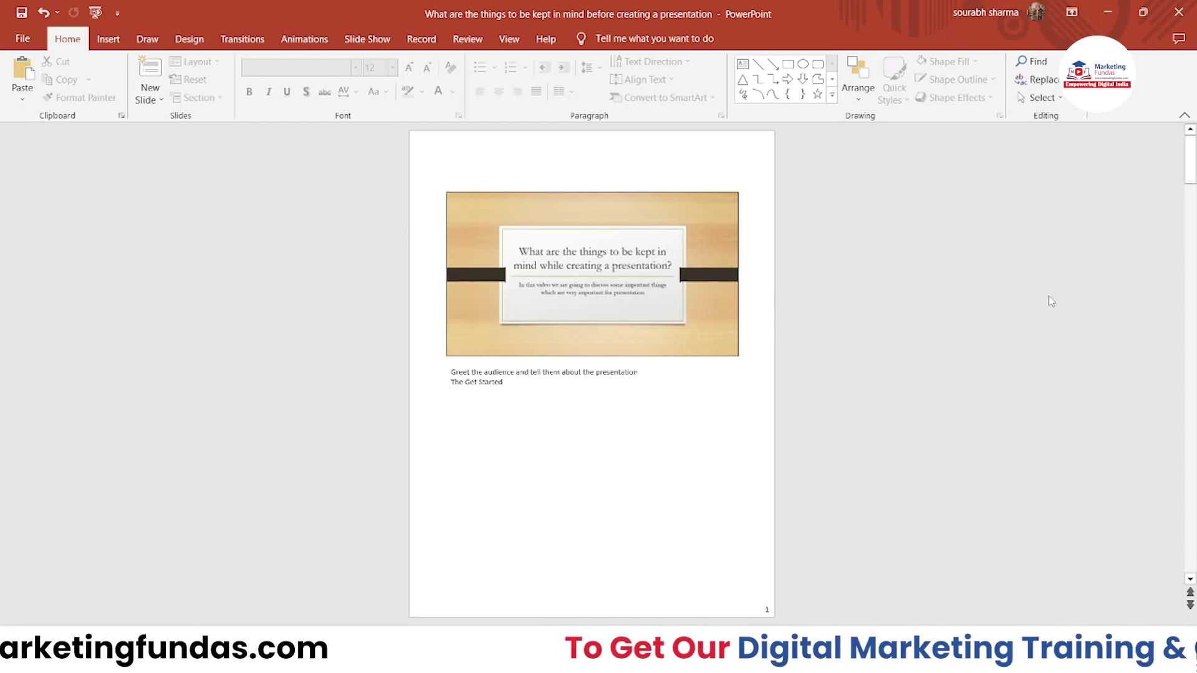
left_click(561, 413)
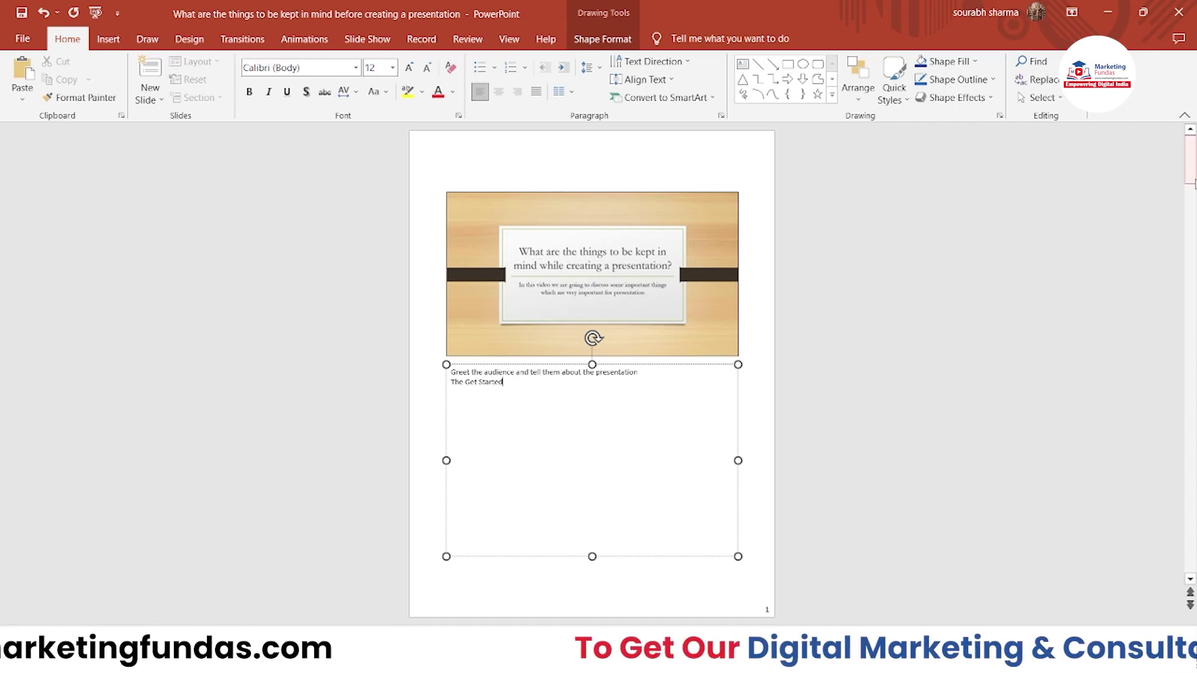
Switch the ribbon to the Record tab to show the recording and video-export commands
left_click_drag(1194, 182, 973, 278)
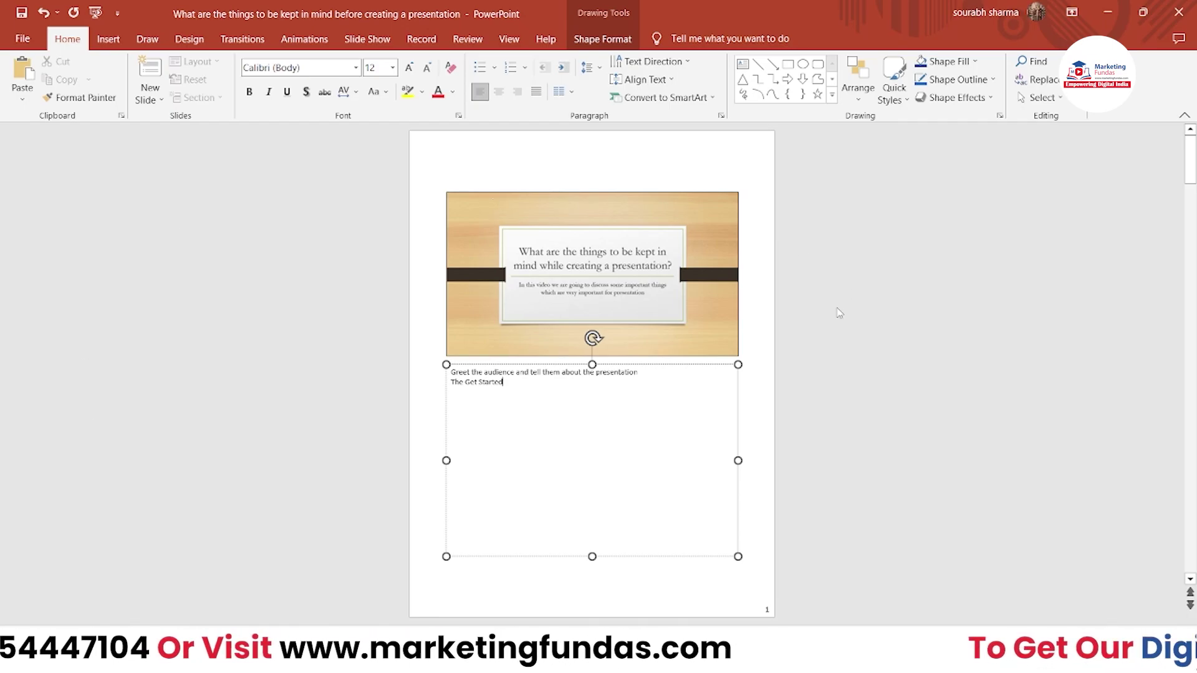
left_click(417, 40)
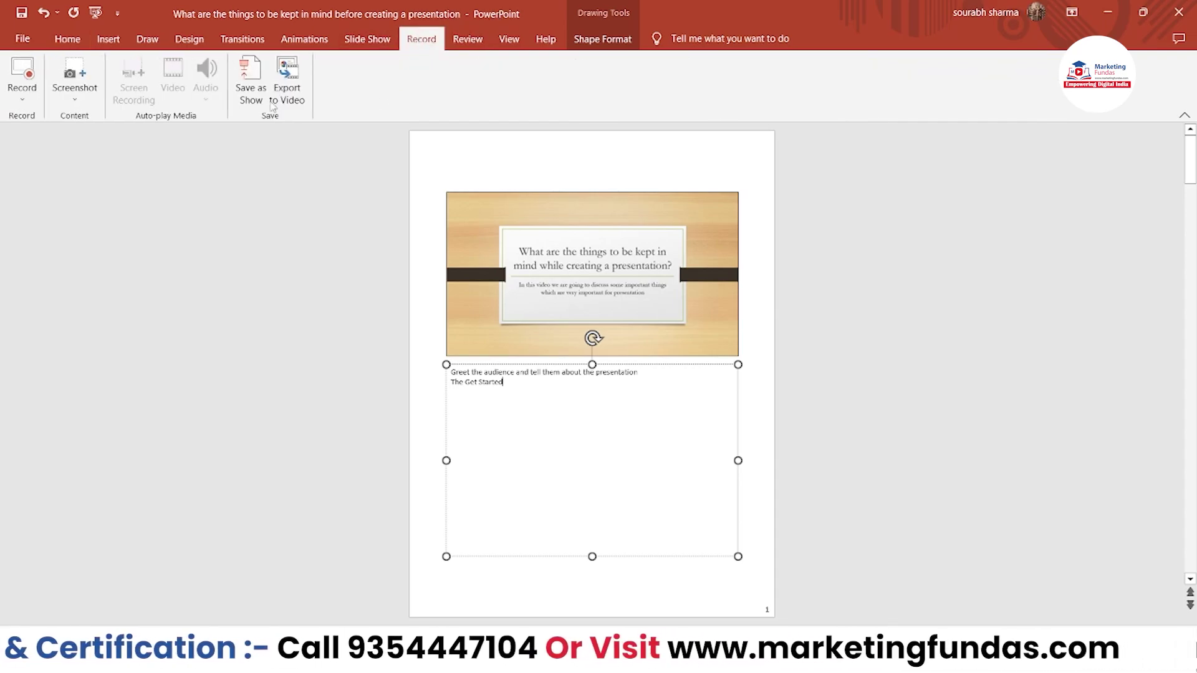